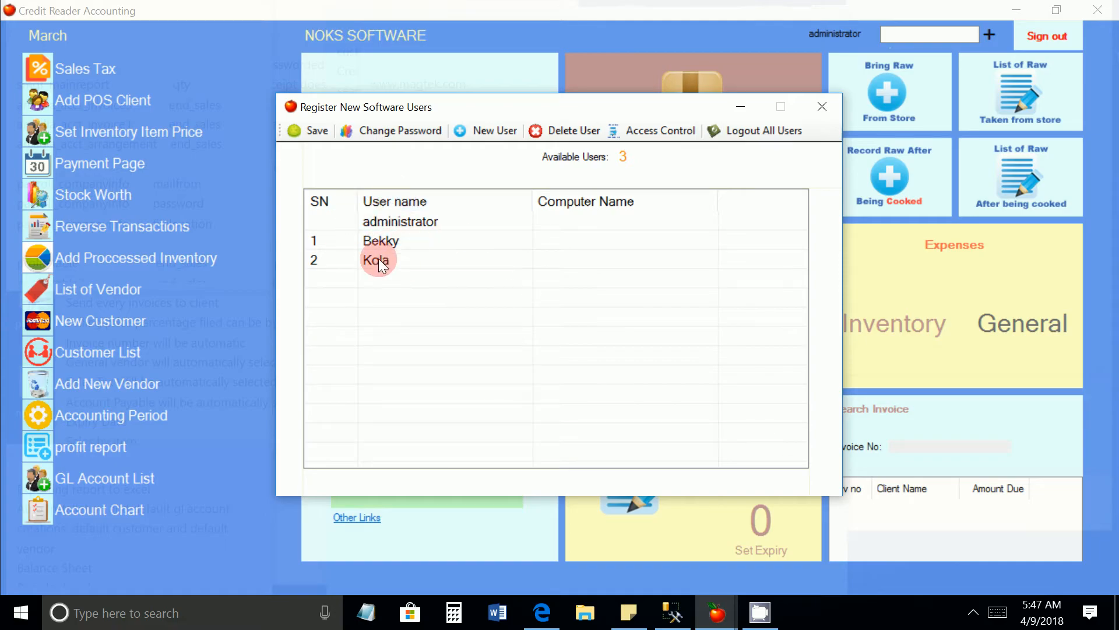
View the change-password form with the administrator account selected, and close it without entering a new password
{"action": "left_click", "coordinate": [386, 222]}
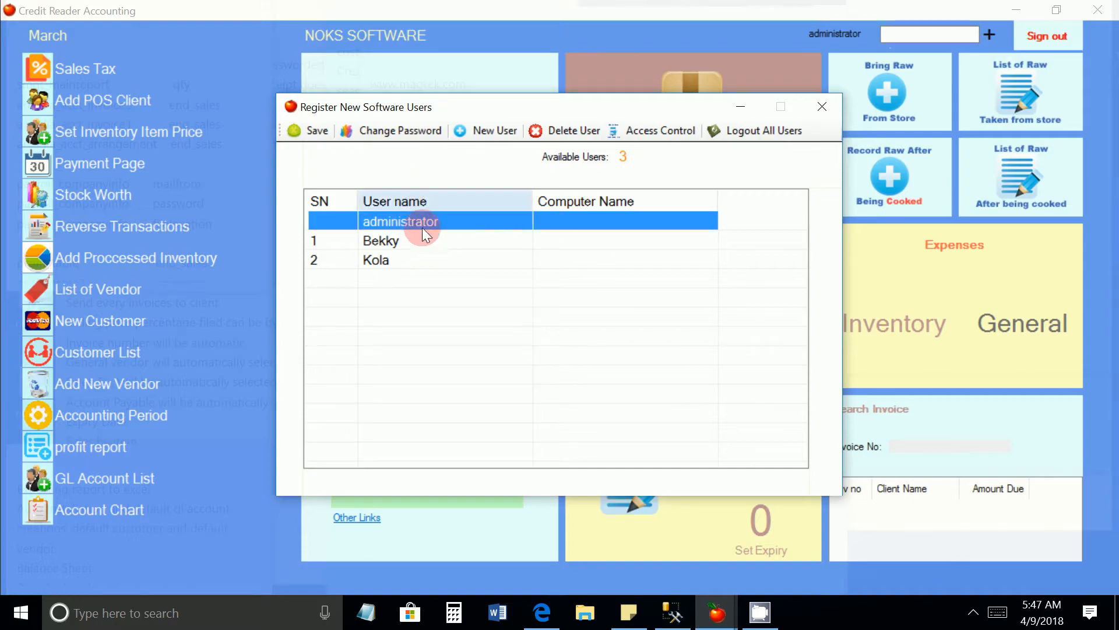
{"action": "left_click", "coordinate": [408, 126]}
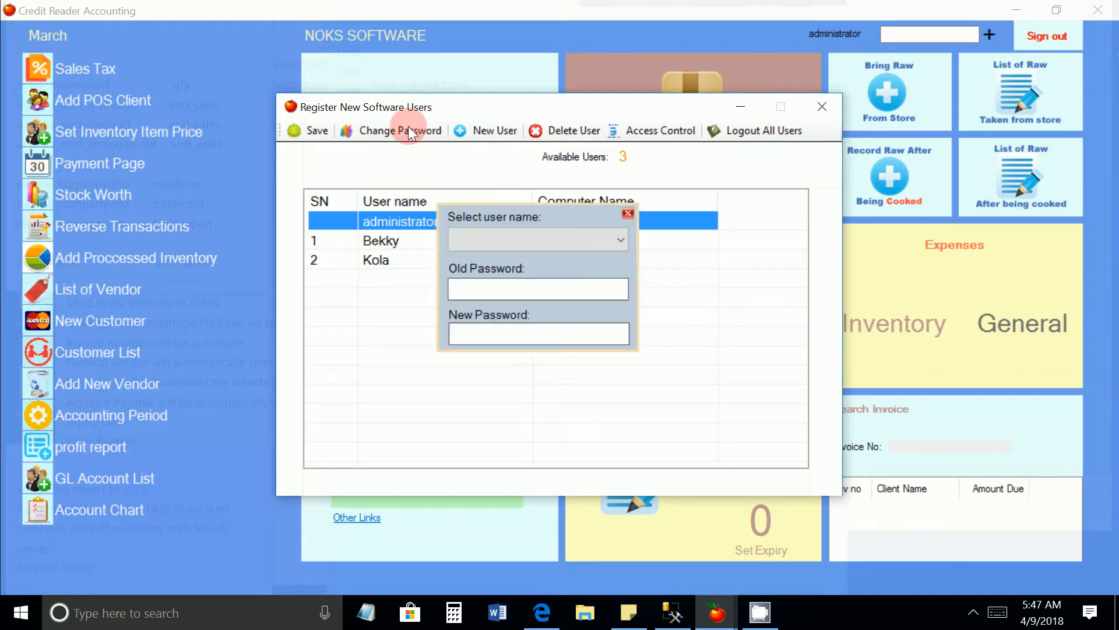
{"action": "left_click", "coordinate": [574, 243]}
{"action": "left_click", "coordinate": [568, 261]}
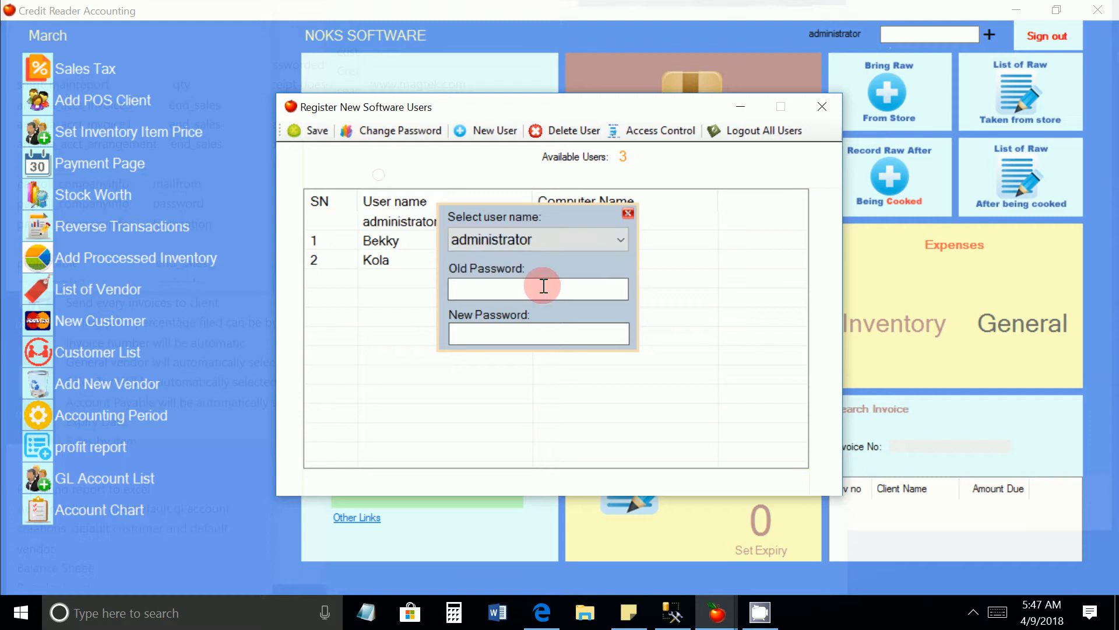
{"action": "left_click", "coordinate": [540, 291]}
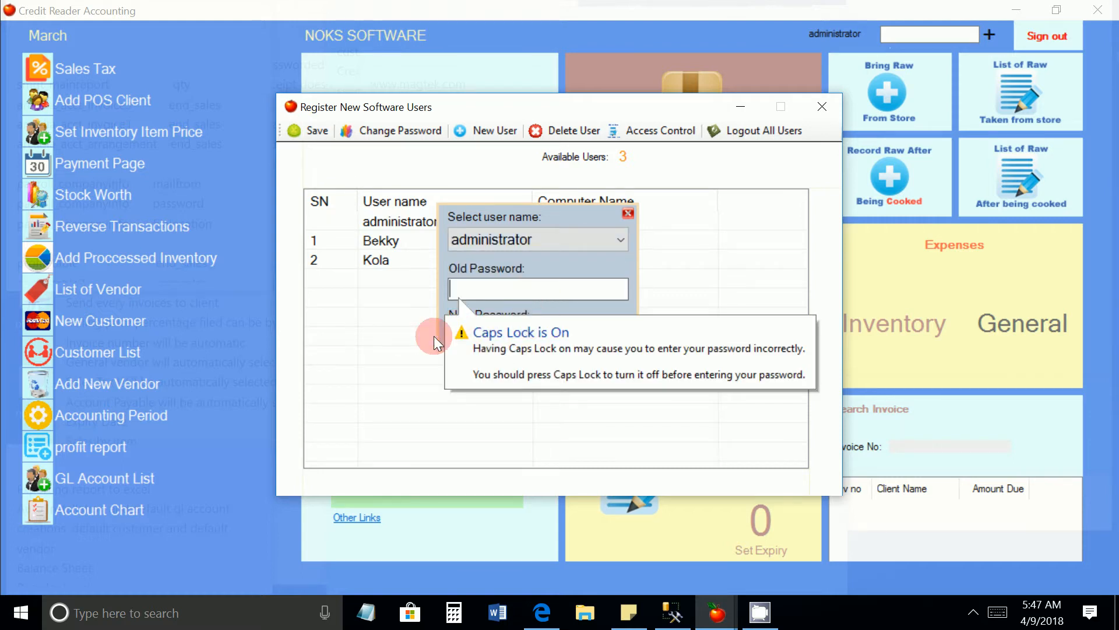
{"action": "left_click", "coordinate": [505, 334]}
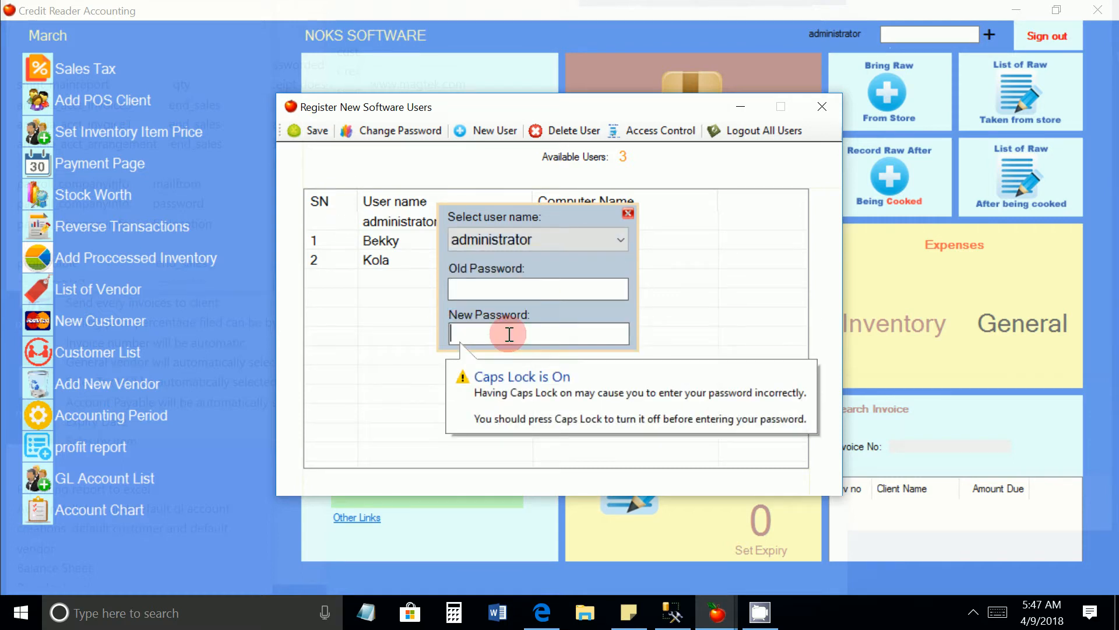
{"action": "left_click", "coordinate": [627, 212]}
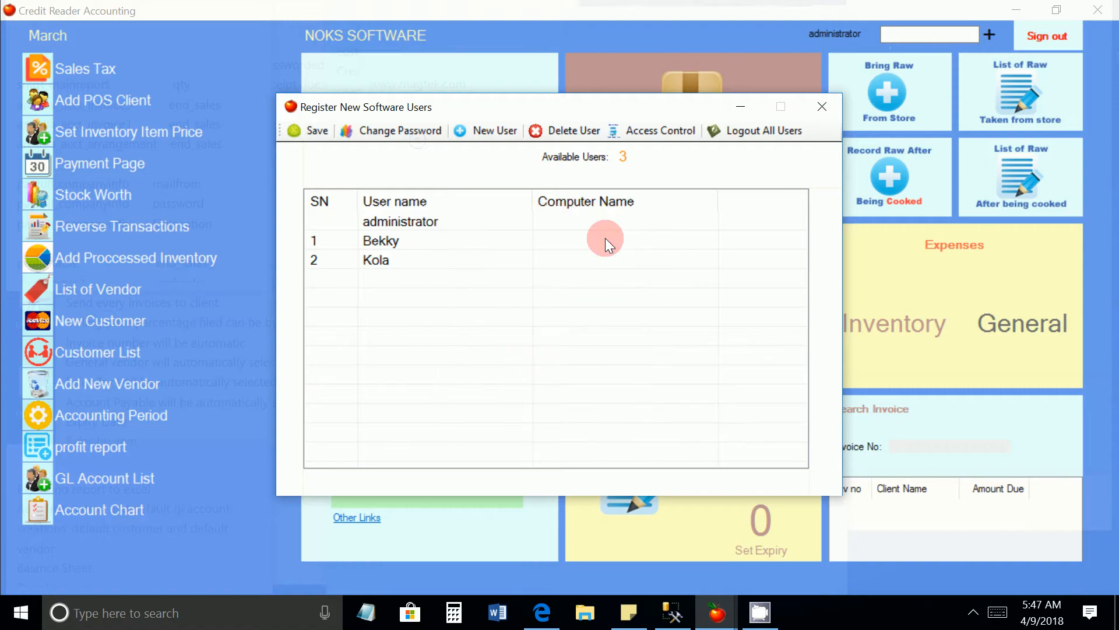
Start adding a new software user and authorize it with the administrator password
{"action": "left_click", "coordinate": [491, 131]}
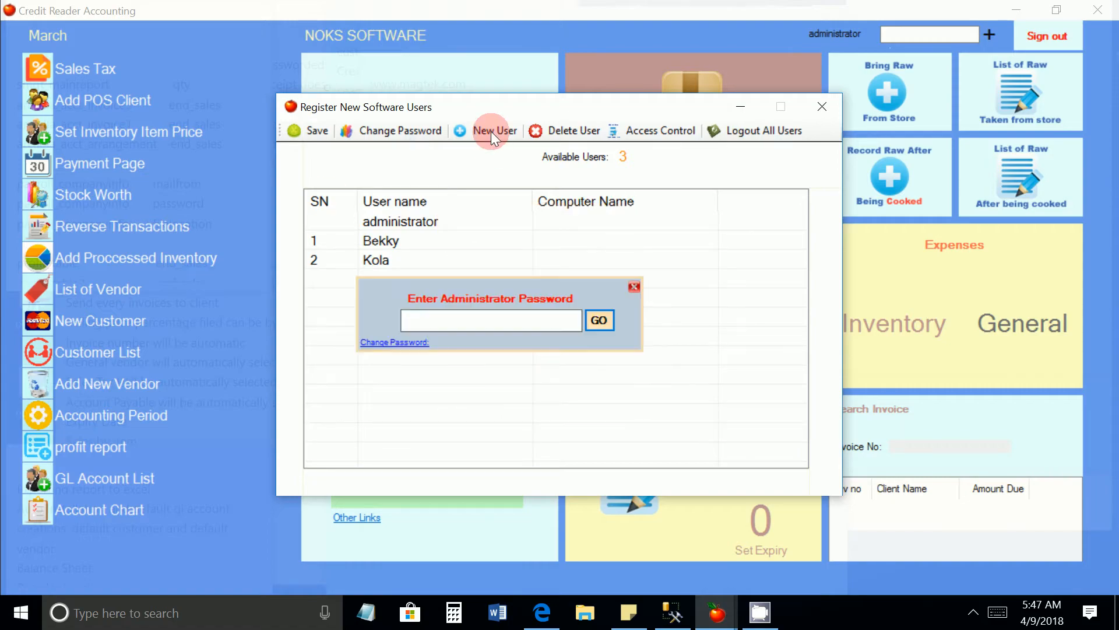
{"action": "left_click", "coordinate": [497, 321]}
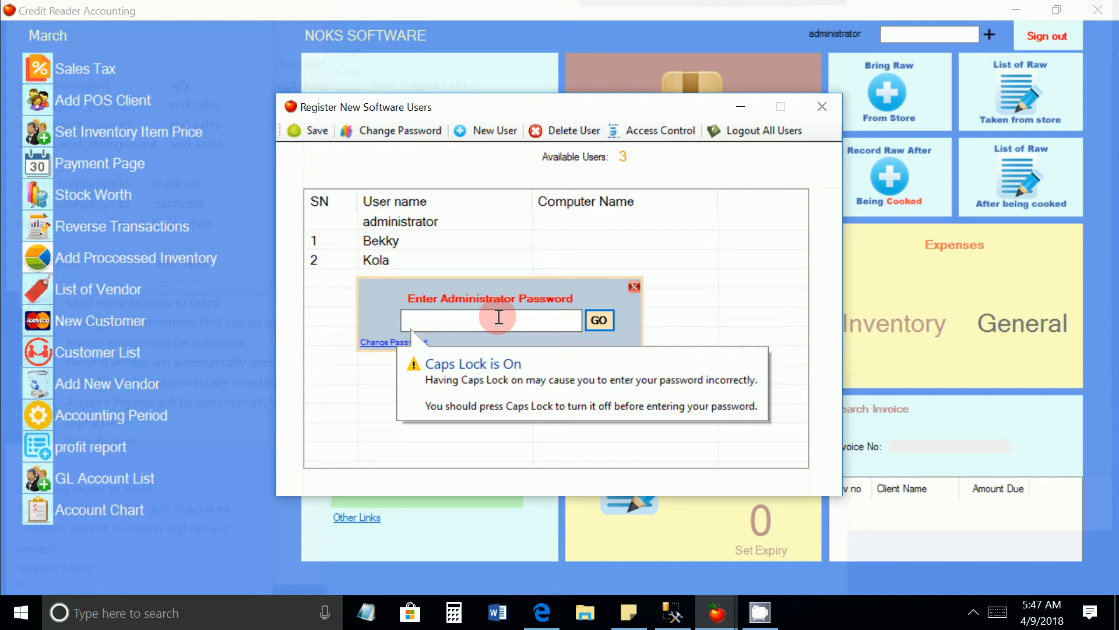
{"action": "type", "text": "ADMIN"}
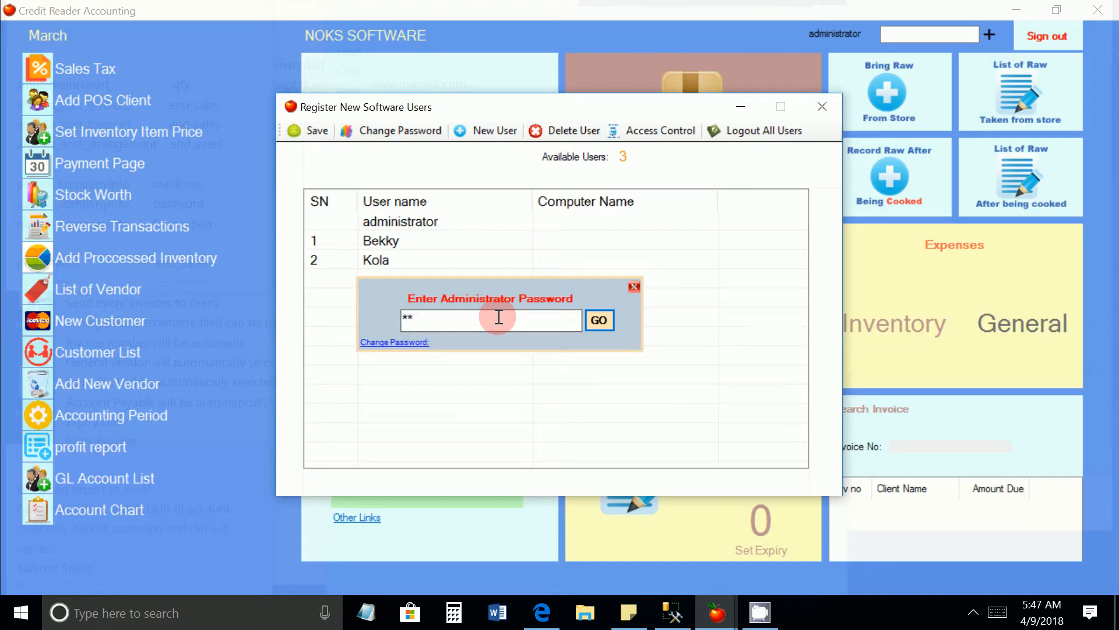
{"action": "left_click", "coordinate": [609, 321]}
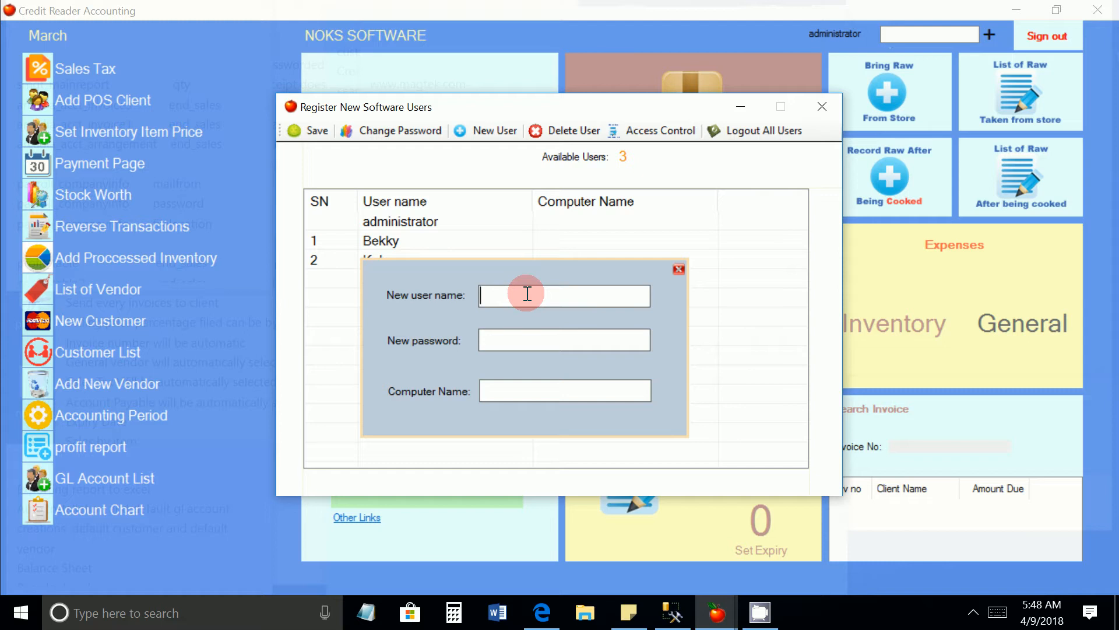
Enter the new user's name with an initial capital and the new user's password
{"action": "type", "text": "rITA"}
{"action": "key", "text": "ctrl+a"}
{"action": "type", "text": "Rita"}
{"action": "left_click", "coordinate": [525, 338]}
{"action": "type", "text": "****"}
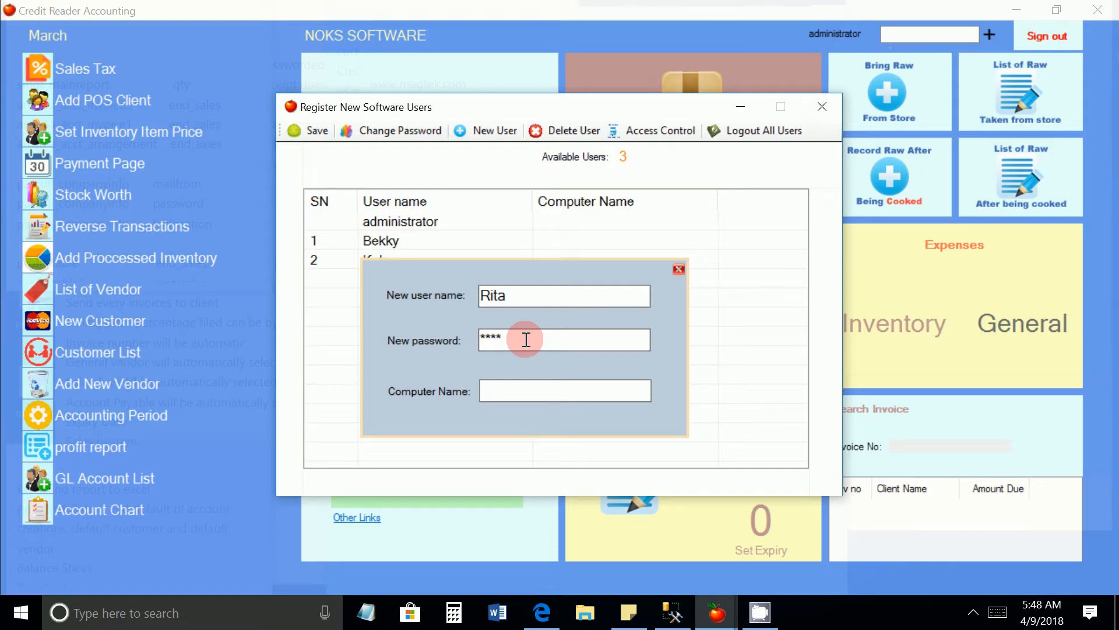
Set the new user's computer name to computer1 and save the account, confirming the addition
{"action": "left_click", "coordinate": [530, 388]}
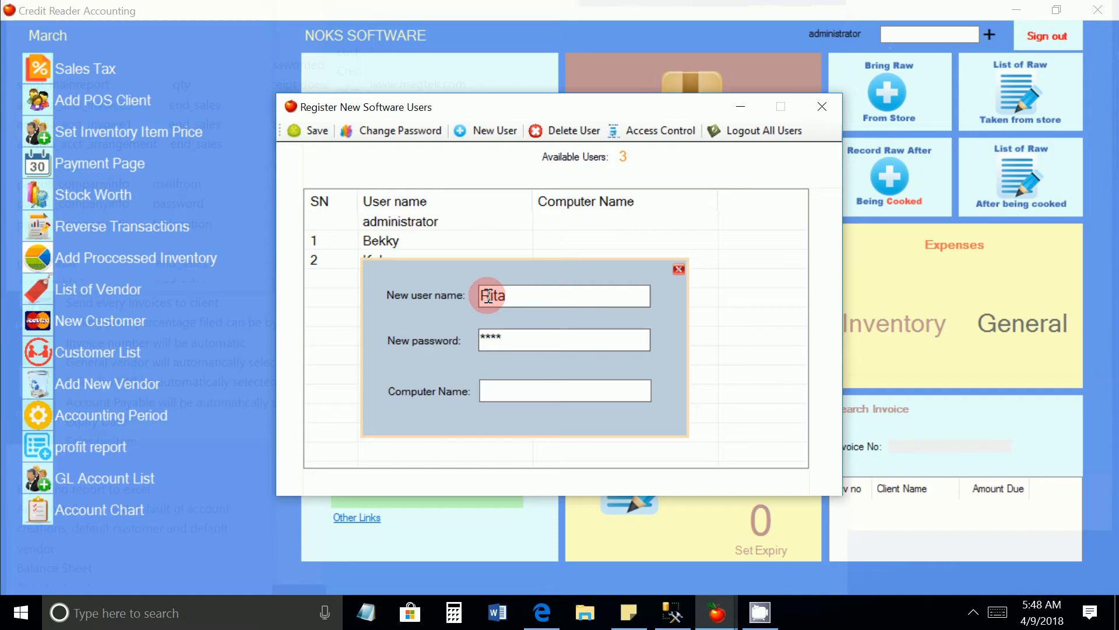
{"action": "type", "text": "computer1"}
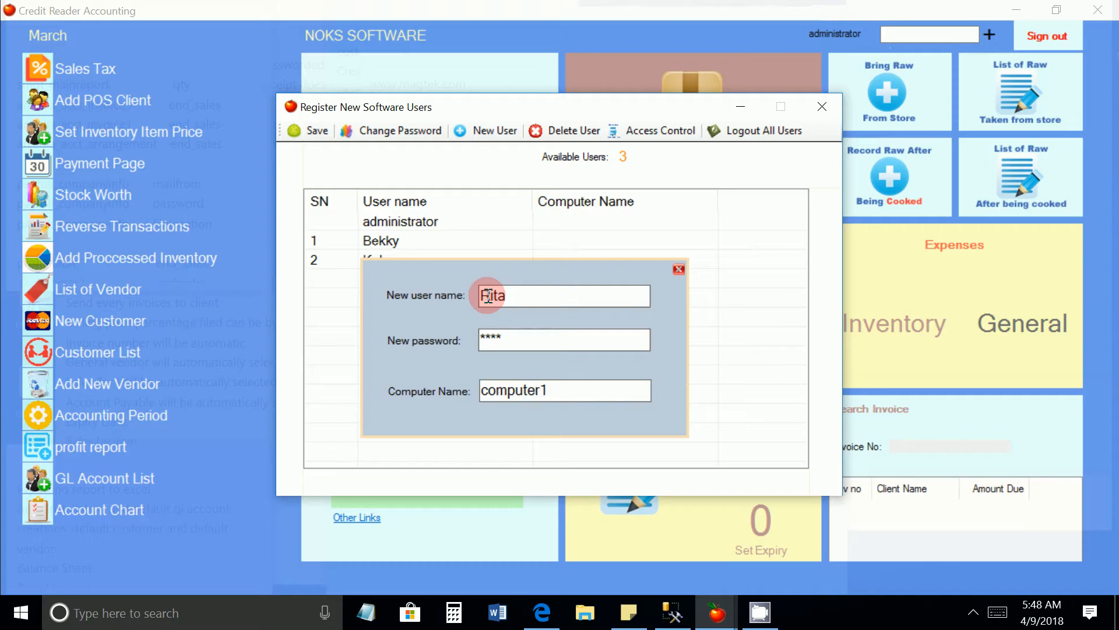
{"action": "left_click", "coordinate": [310, 132]}
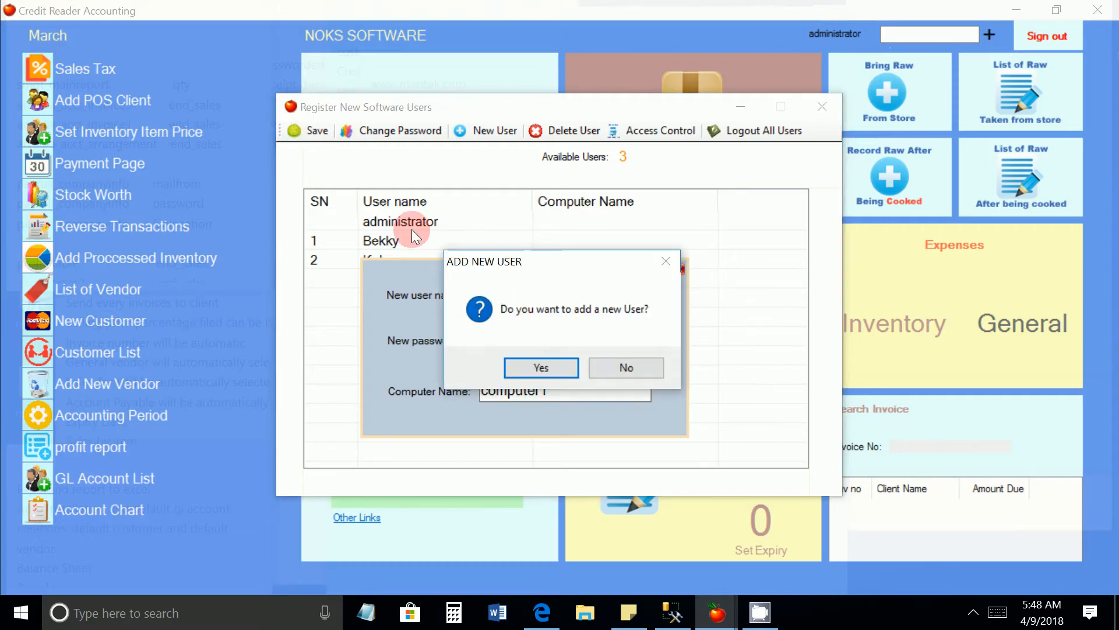
{"action": "left_click", "coordinate": [529, 360]}
{"action": "left_click", "coordinate": [598, 359]}
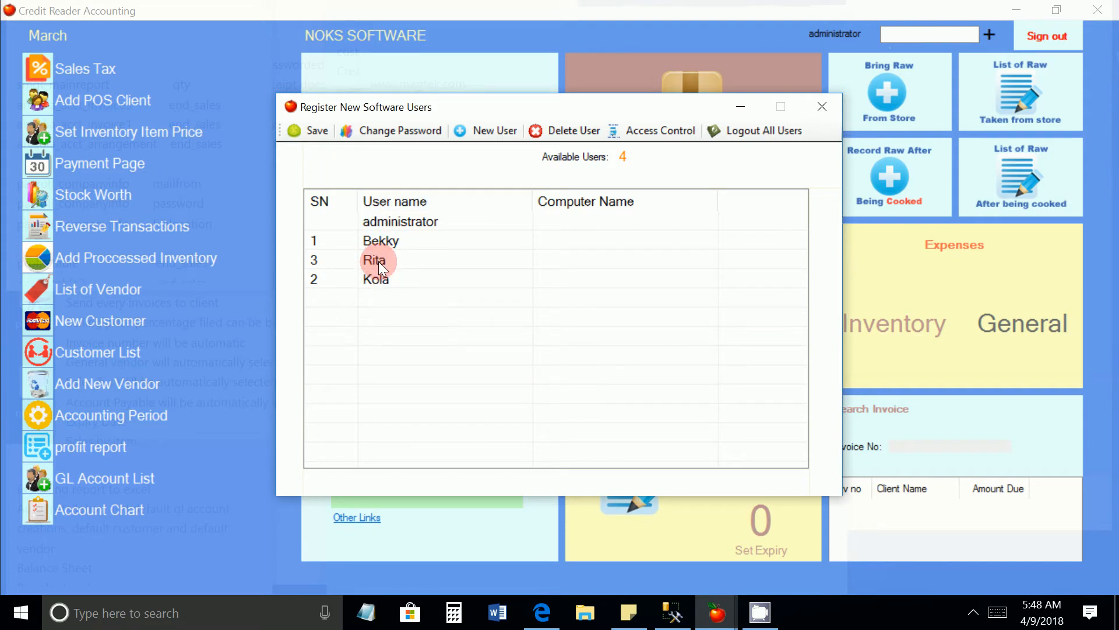
{"action": "left_click", "coordinate": [394, 264]}
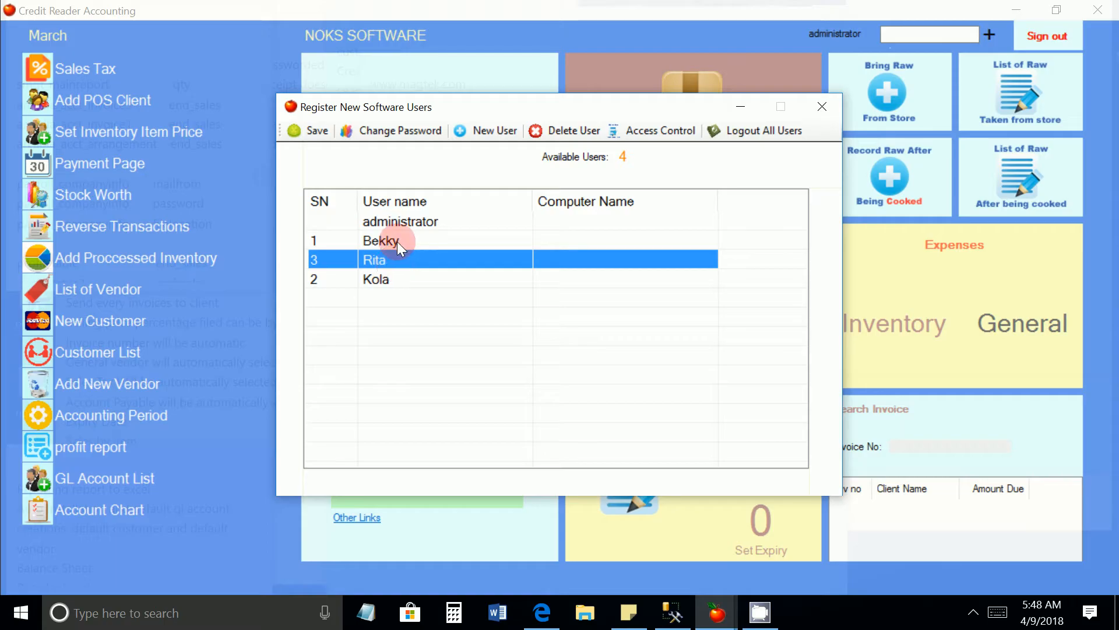
{"action": "left_click", "coordinate": [398, 240]}
{"action": "left_click", "coordinate": [393, 280]}
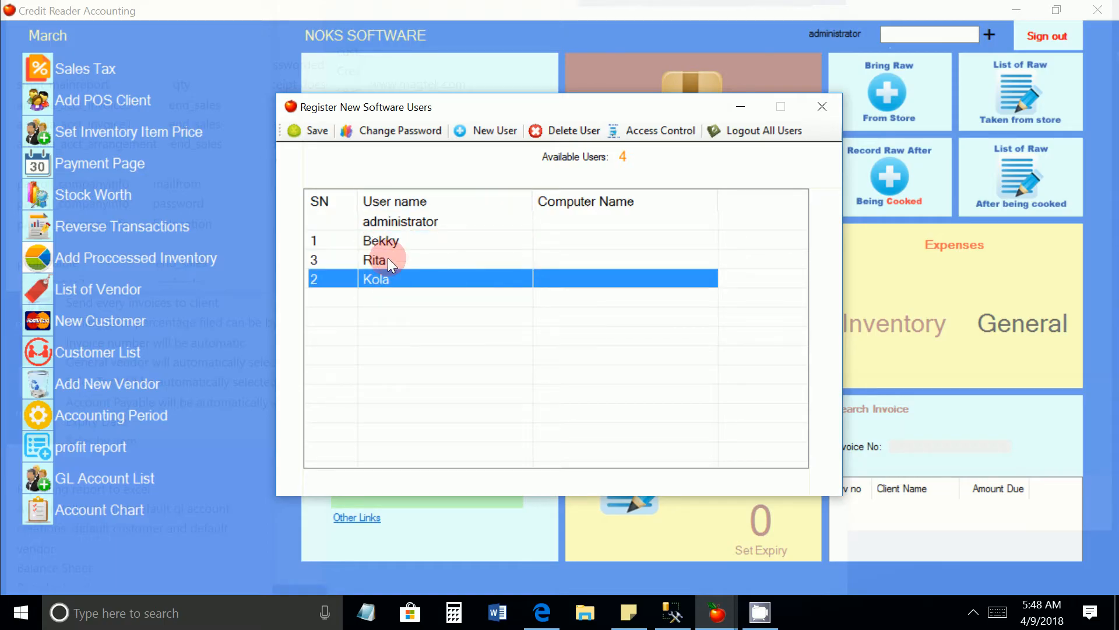
{"action": "left_click", "coordinate": [406, 243]}
{"action": "left_click", "coordinate": [406, 259]}
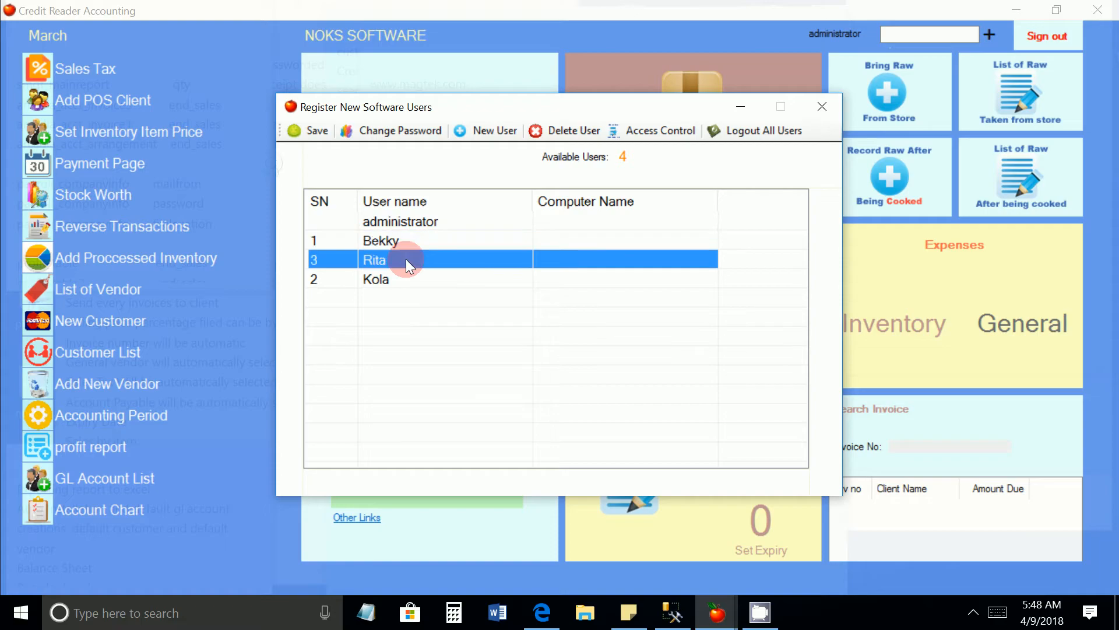
Sign out and log in to the NOKS SOFTWARE company as the newly added user, entering that user's password
{"action": "left_click", "coordinate": [821, 110]}
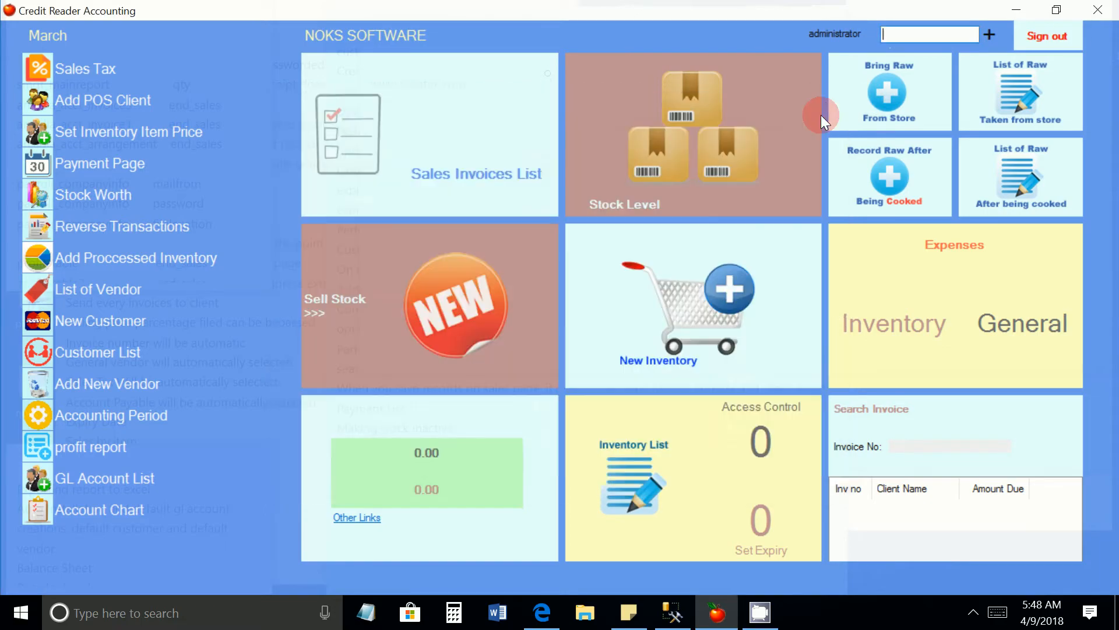
{"action": "left_click", "coordinate": [1044, 39]}
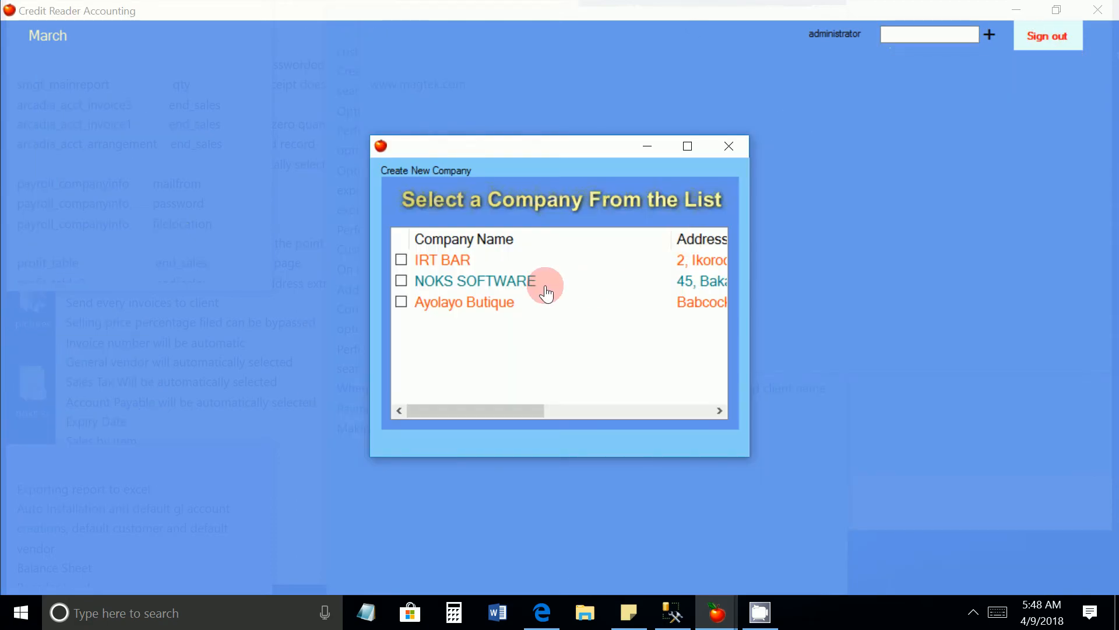
{"action": "left_click", "coordinate": [534, 283]}
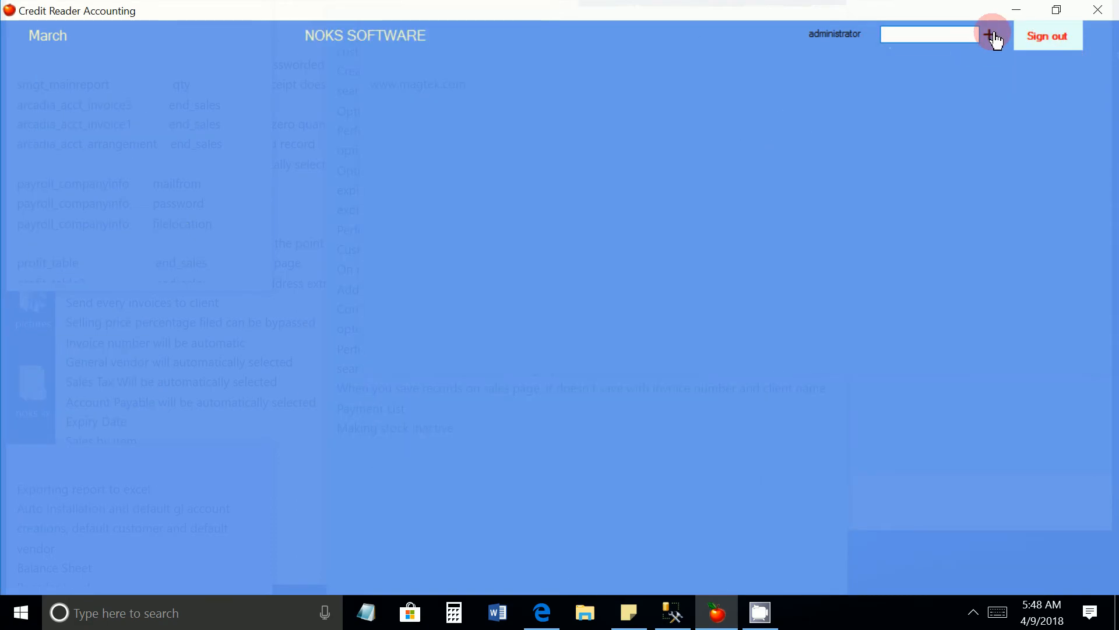
{"action": "left_click", "coordinate": [991, 41]}
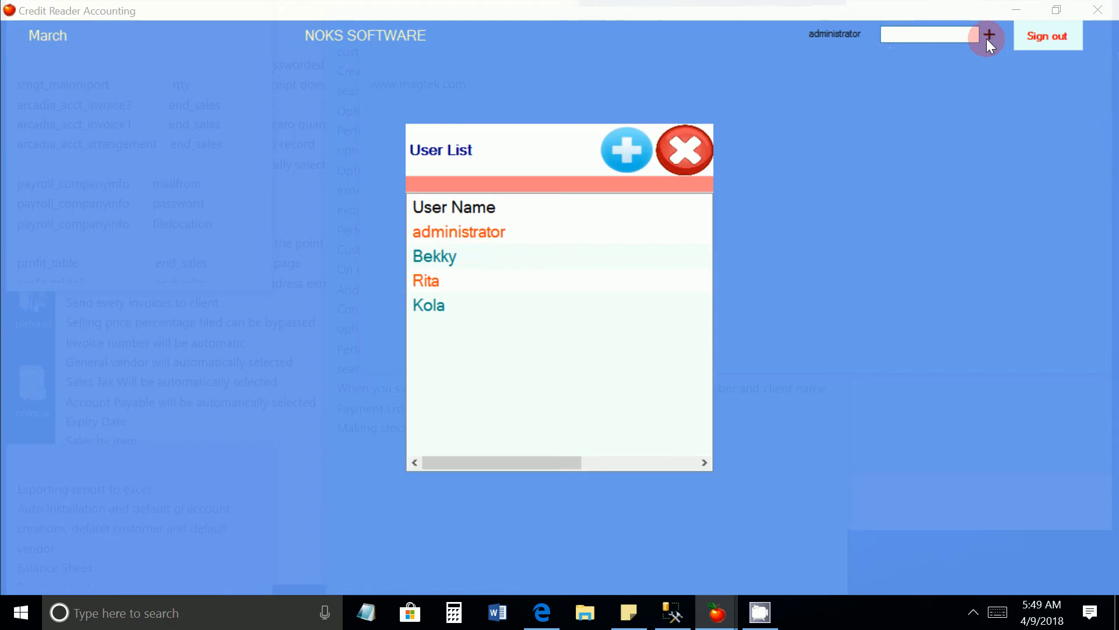
{"action": "left_click", "coordinate": [436, 282]}
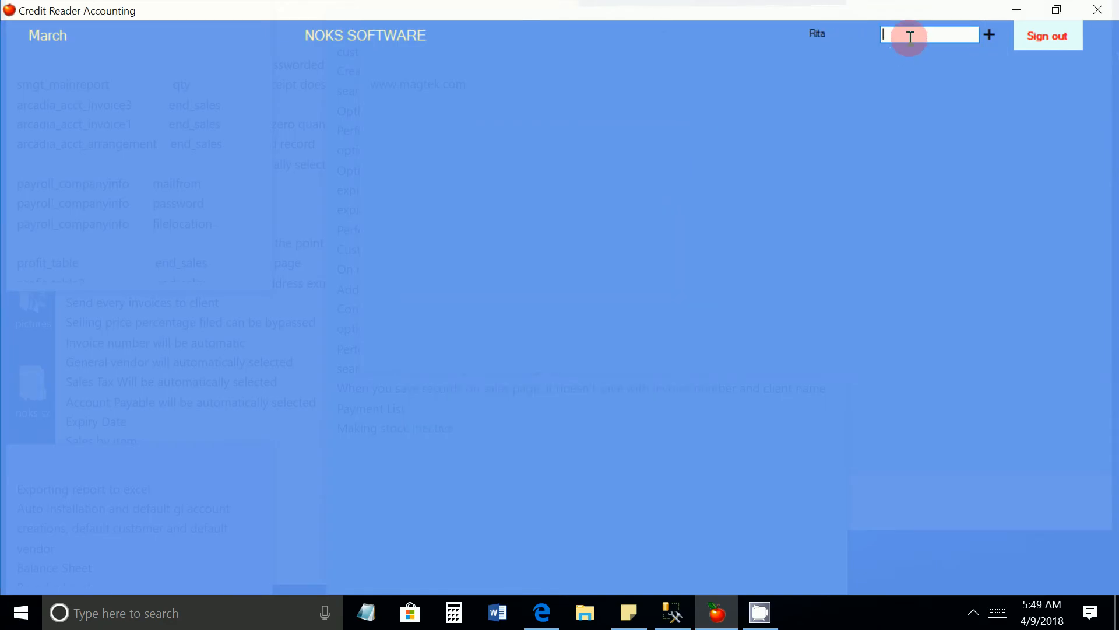
{"action": "type", "text": "***"}
{"action": "key", "text": "Return"}
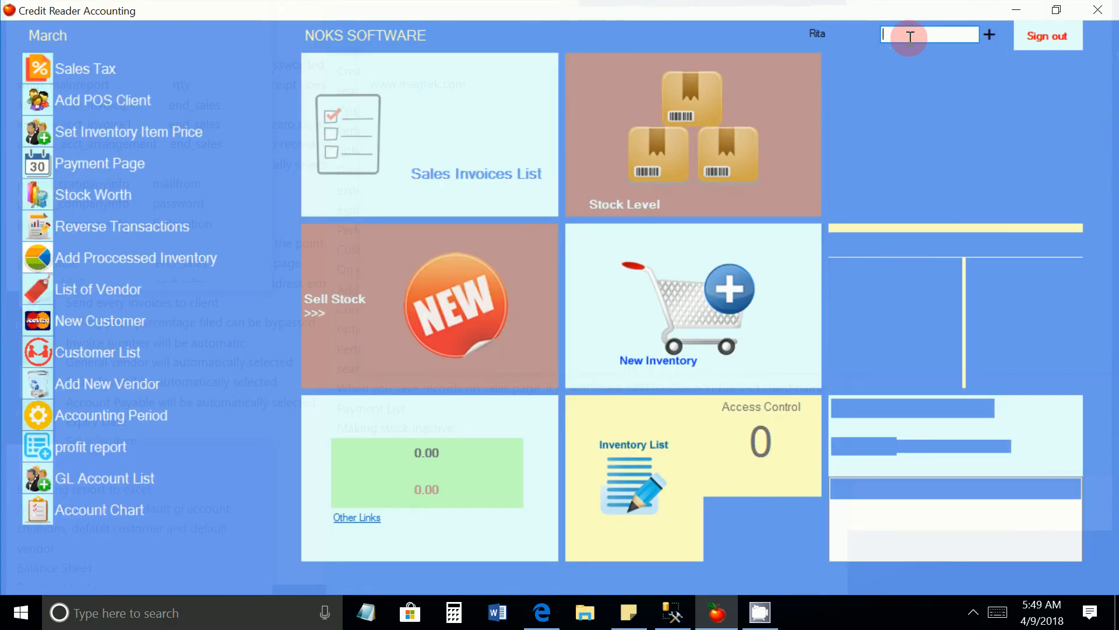
Try to open the Stock Level, Sales Invoices List, Sell Stock and New Inventory pages with the new user's account
{"action": "left_click", "coordinate": [657, 142]}
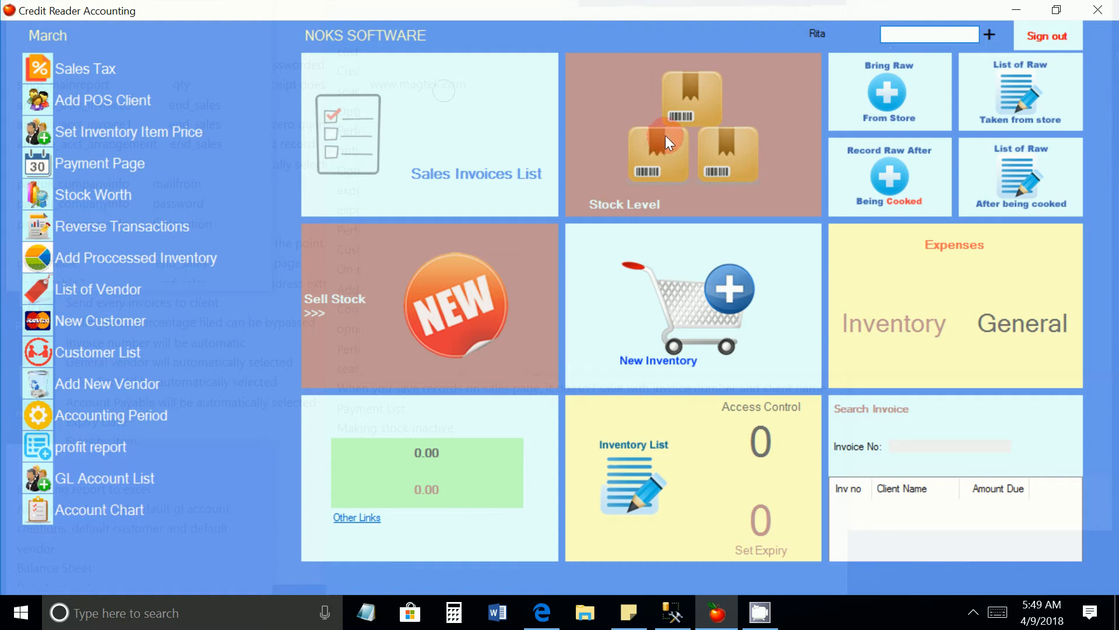
{"action": "left_click", "coordinate": [651, 357]}
{"action": "left_click", "coordinate": [438, 124]}
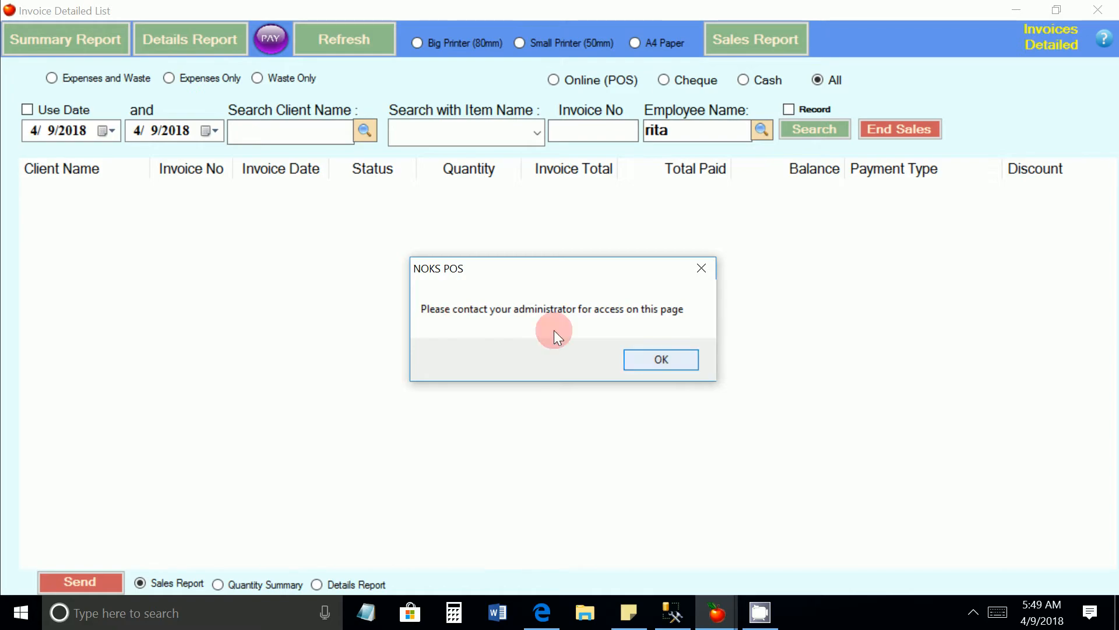
{"action": "left_click", "coordinate": [661, 360]}
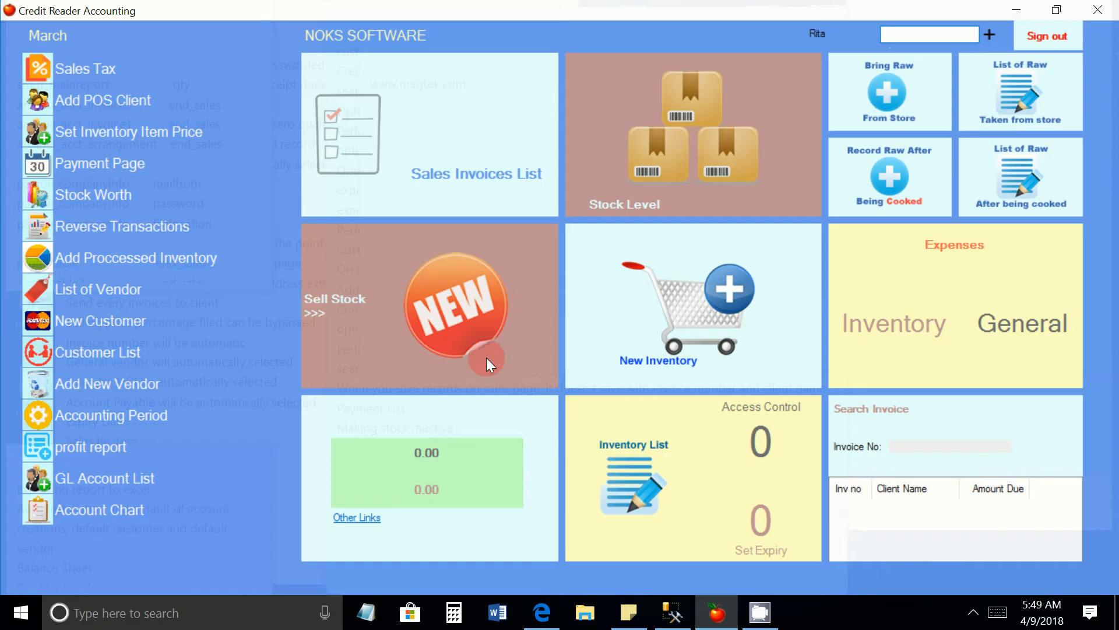
{"action": "left_click", "coordinate": [461, 328]}
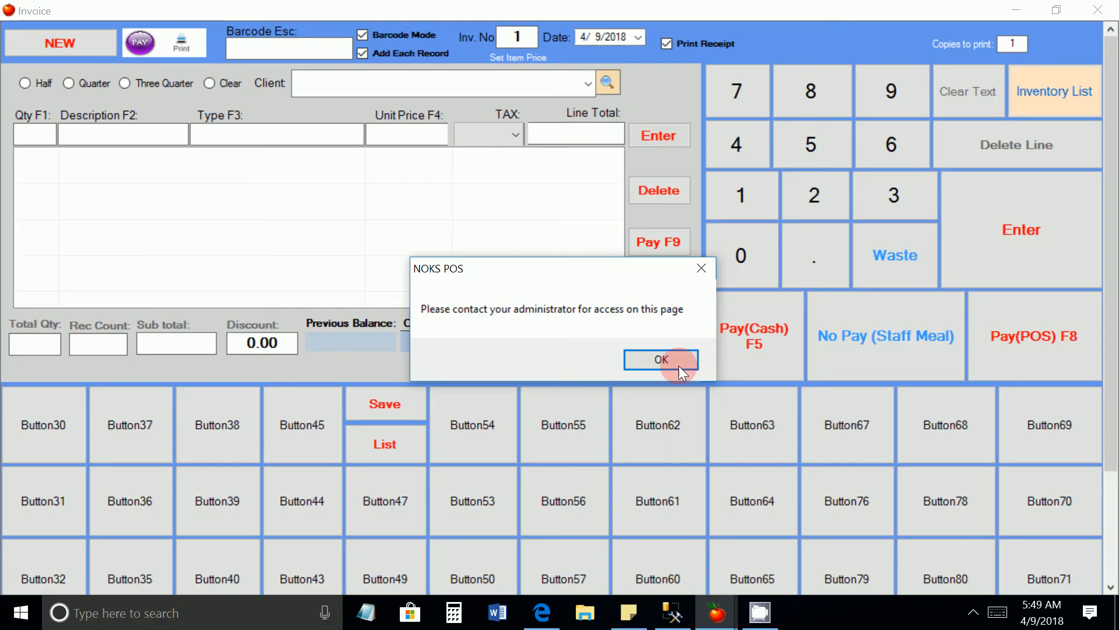
{"action": "left_click", "coordinate": [678, 366]}
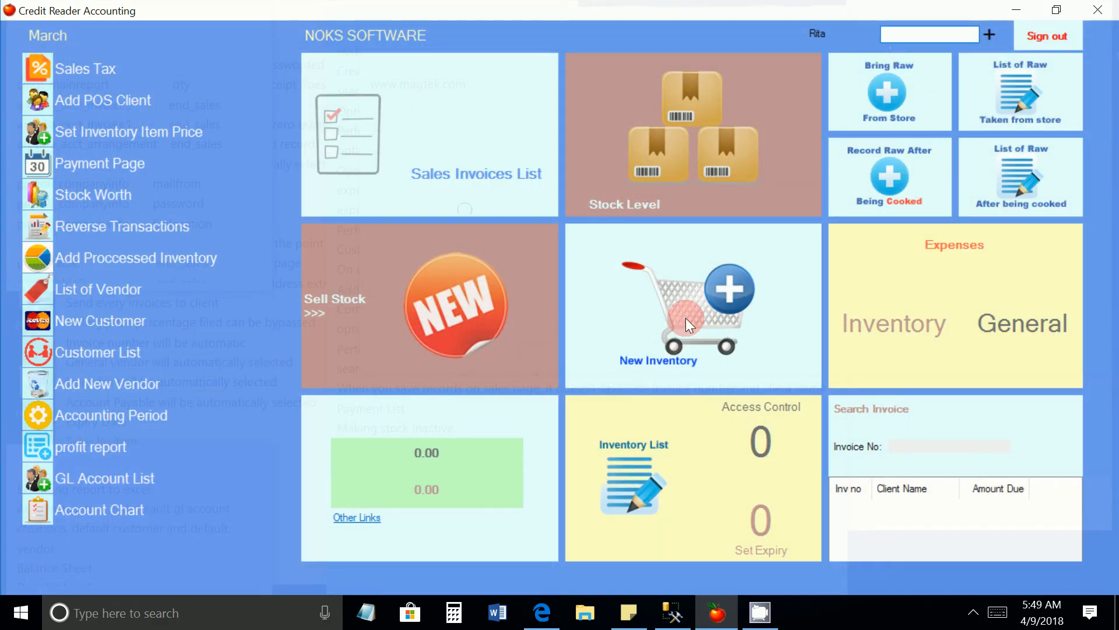
{"action": "left_click", "coordinate": [673, 349]}
{"action": "left_click", "coordinate": [631, 371]}
Sign out and log back in to the NOKS SOFTWARE company as administrator, entering the administrator password
{"action": "left_click", "coordinate": [1044, 41]}
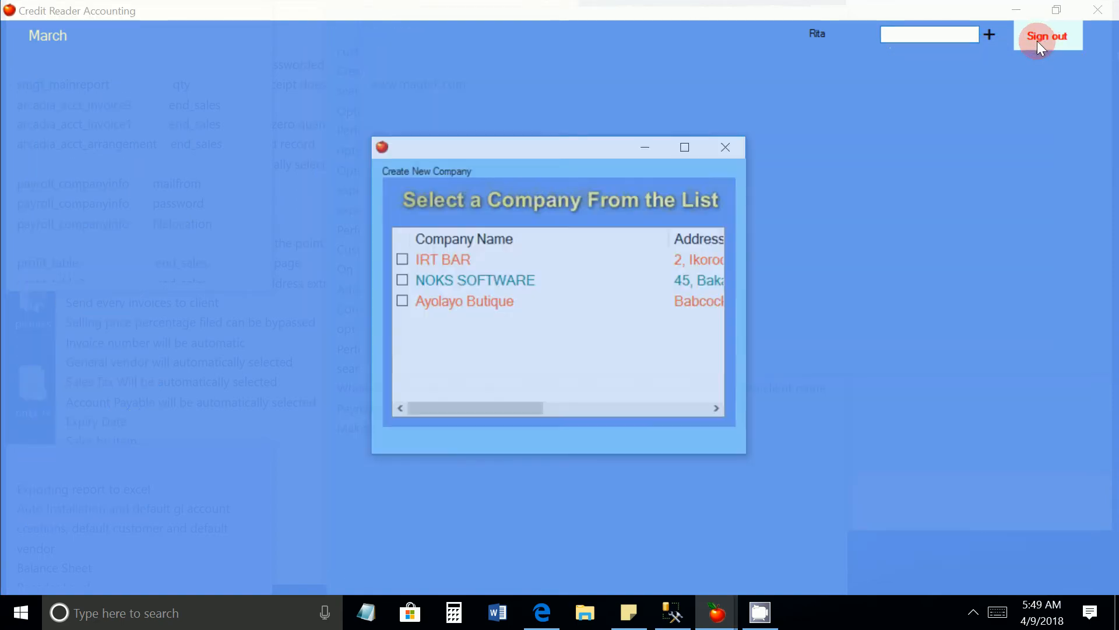
{"action": "left_click", "coordinate": [545, 294]}
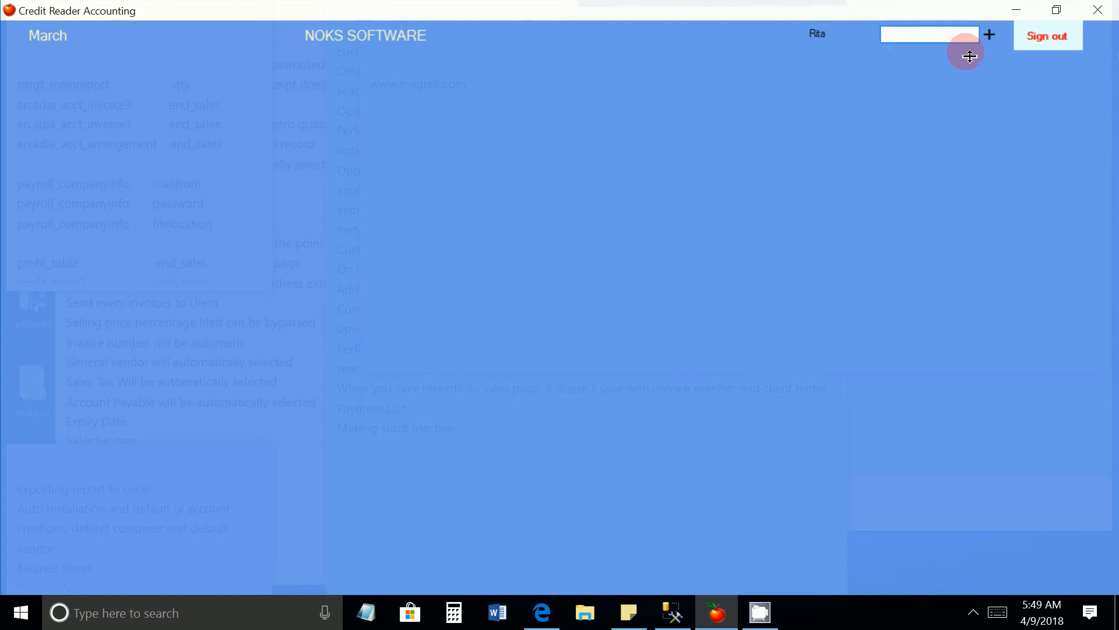
{"action": "left_click", "coordinate": [989, 37]}
{"action": "double_click", "coordinate": [479, 233]}
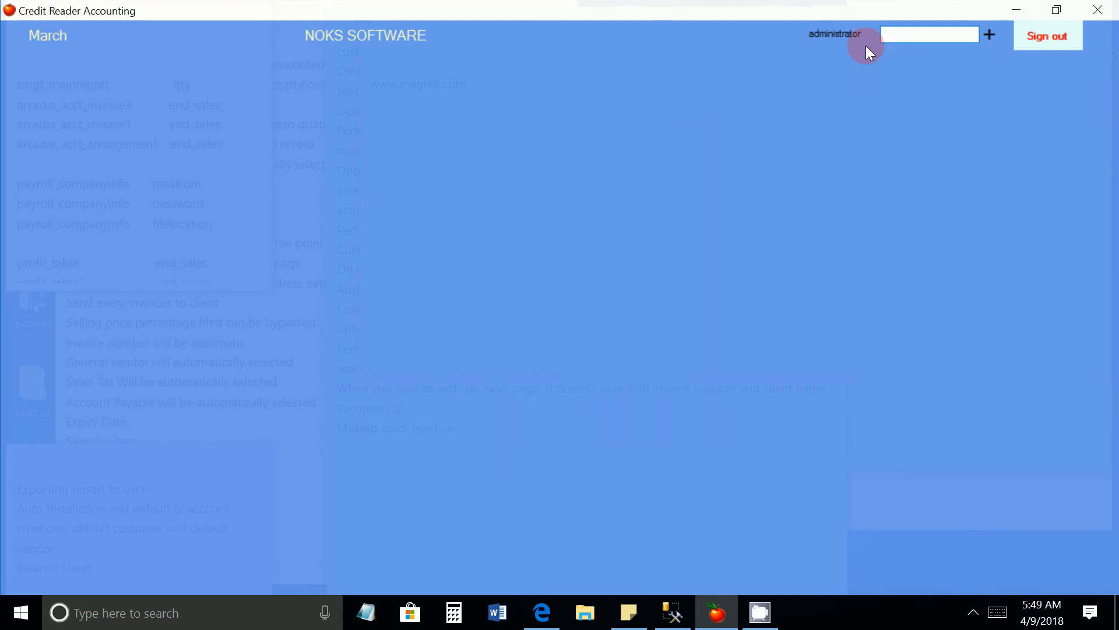
{"action": "type", "text": "*"}
{"action": "key", "text": "Return"}
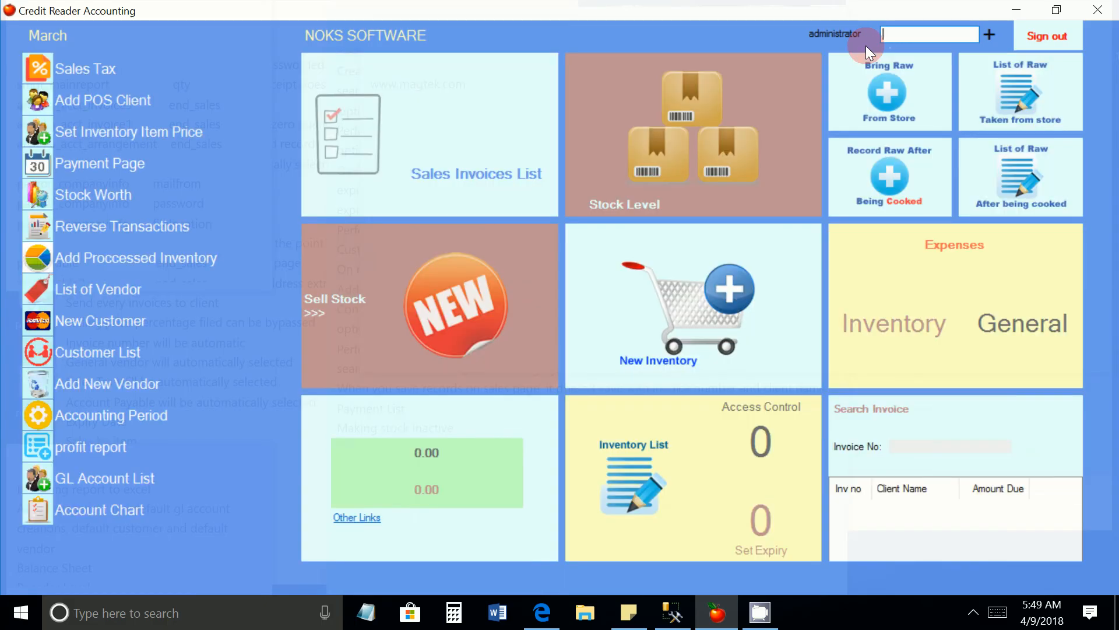
Open Access Control from the software users window and load the new user's page permissions
{"action": "left_click", "coordinate": [756, 440]}
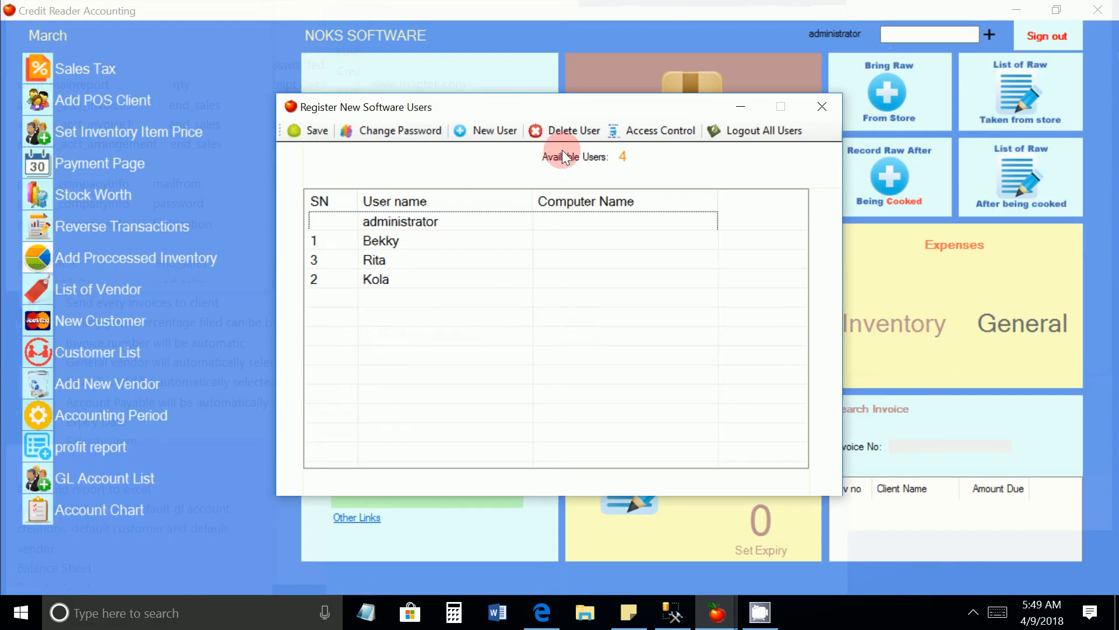
{"action": "left_click", "coordinate": [667, 134]}
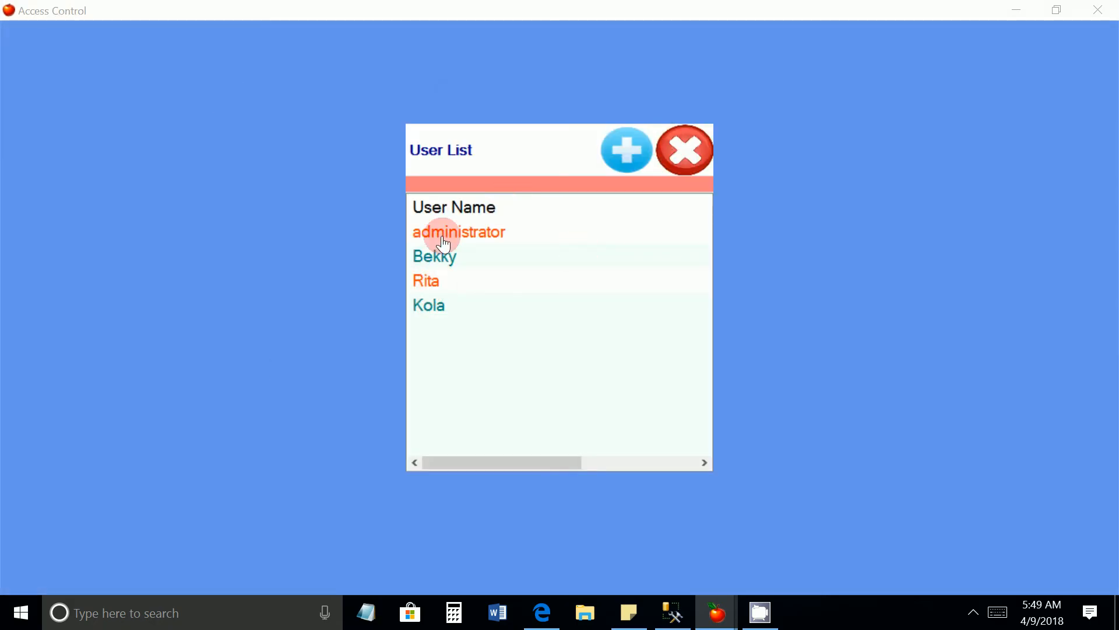
{"action": "left_click", "coordinate": [431, 281]}
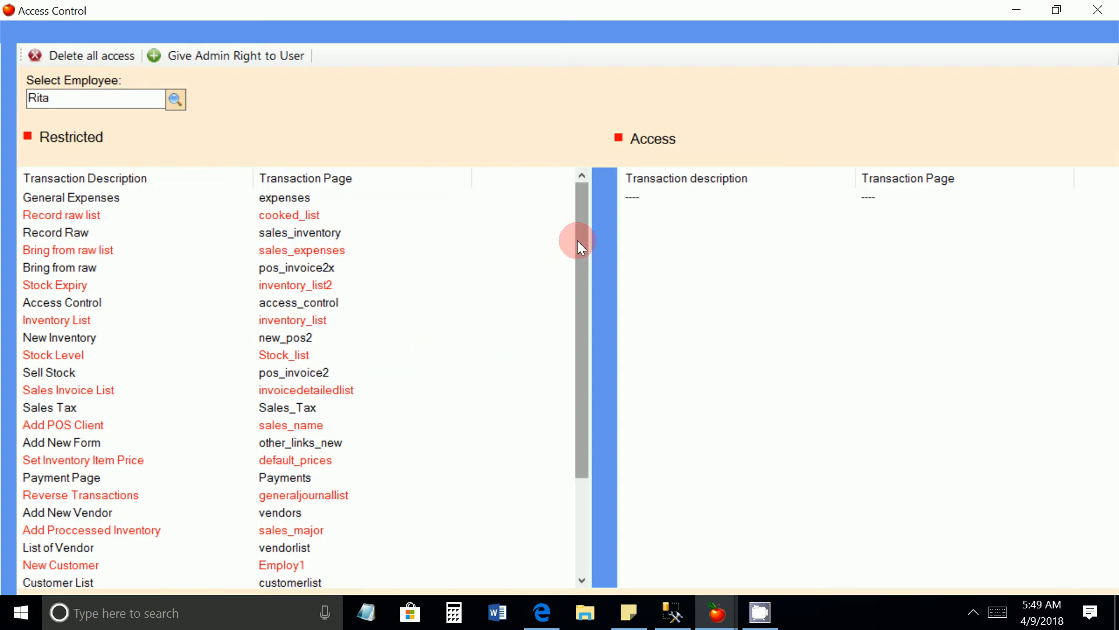
{"action": "mouse_move", "coordinate": [577, 241]}
{"action": "left_mouse_down"}
{"action": "mouse_move", "coordinate": [573, 362]}
{"action": "mouse_move", "coordinate": [569, 226]}
{"action": "left_mouse_up"}
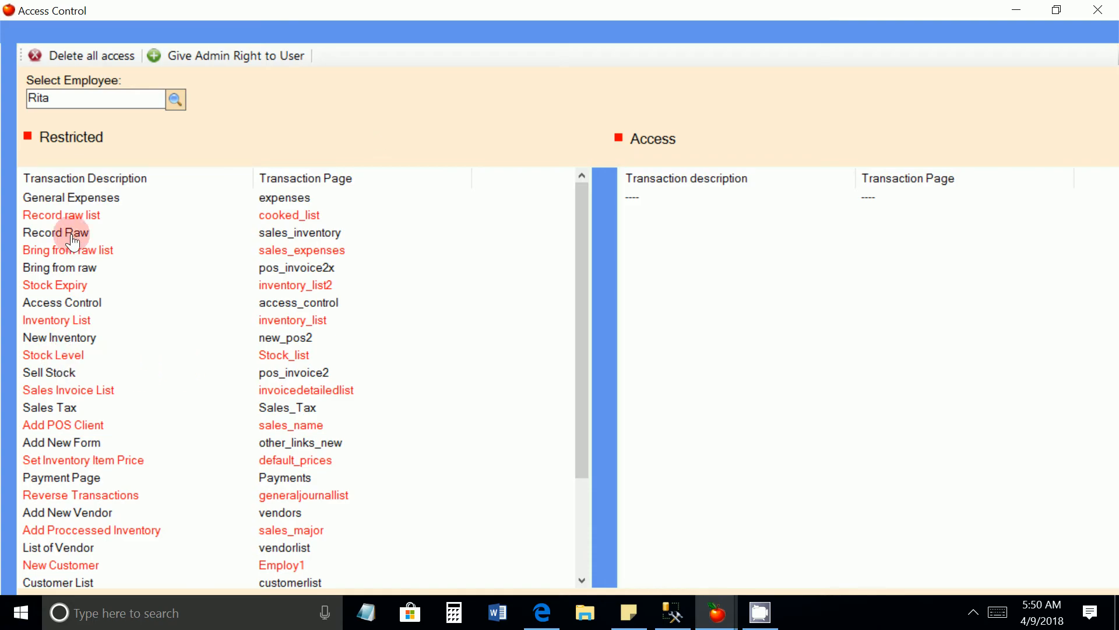
Preview the restricted Sell Stock page and give the new user access to it
{"action": "right_click", "coordinate": [88, 380]}
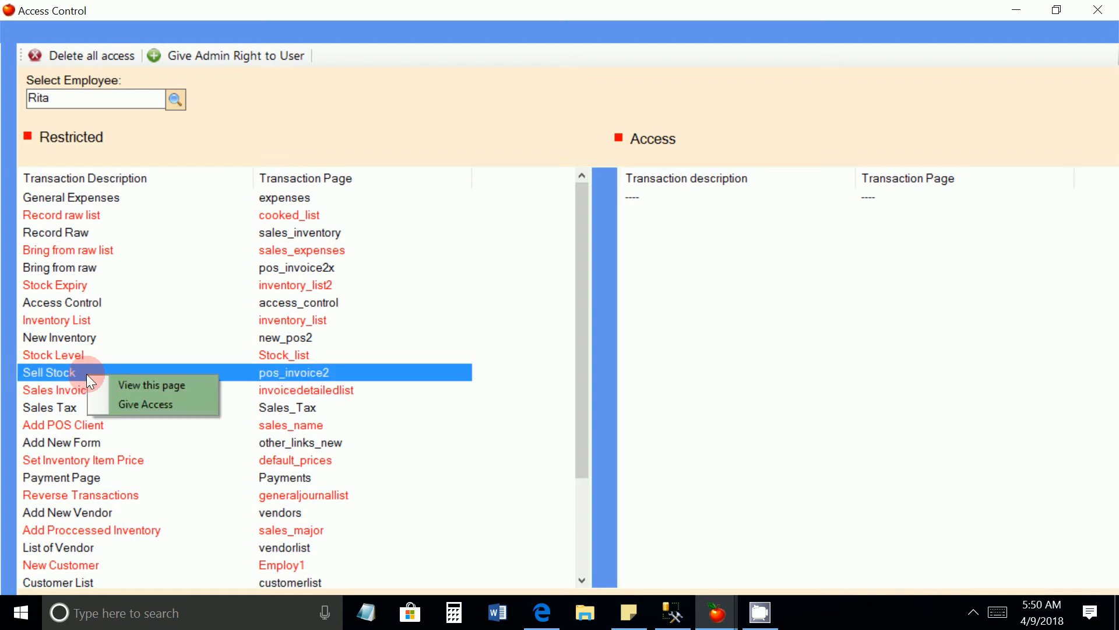
{"action": "left_click", "coordinate": [135, 387]}
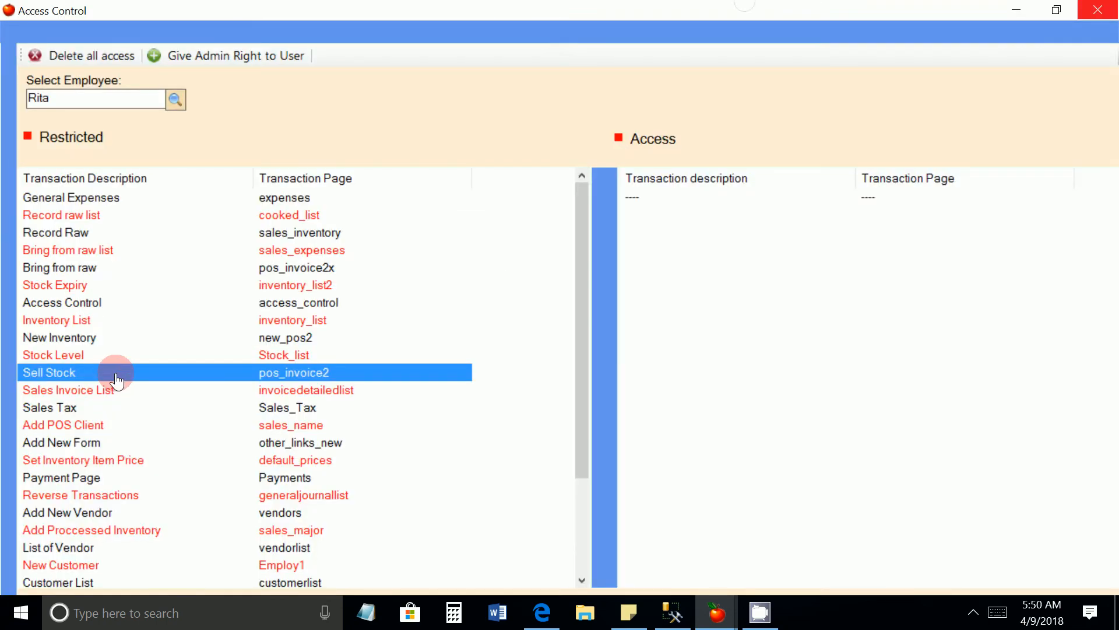
{"action": "right_click", "coordinate": [116, 373]}
{"action": "left_click", "coordinate": [156, 405]}
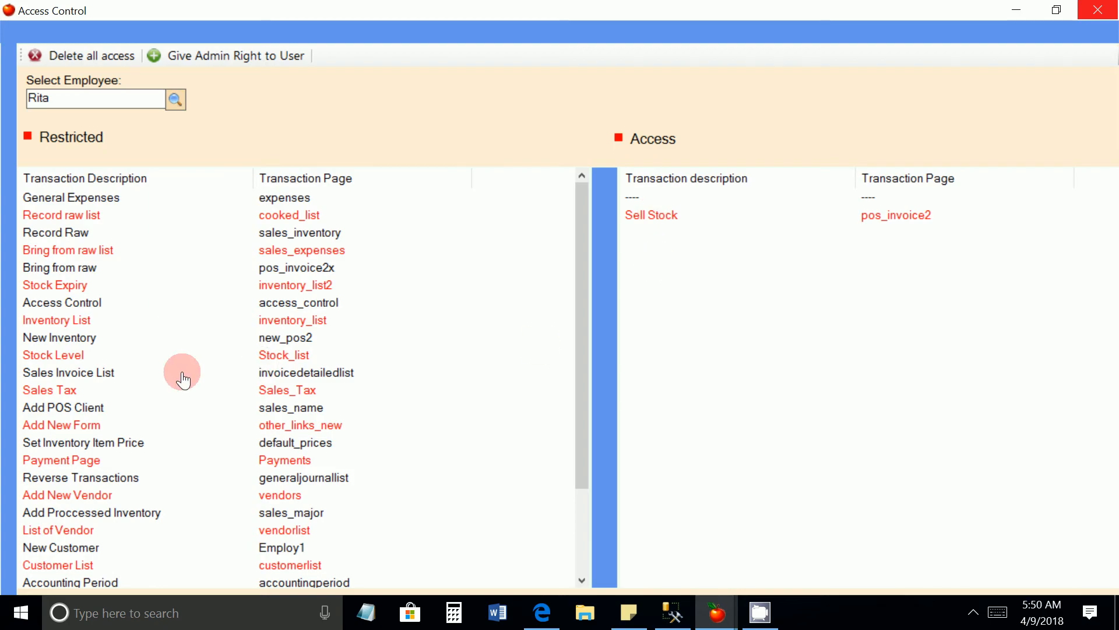
Give the new user access to the Sales Invoice List, New Inventory and Inventory List pages
{"action": "right_click", "coordinate": [66, 374]}
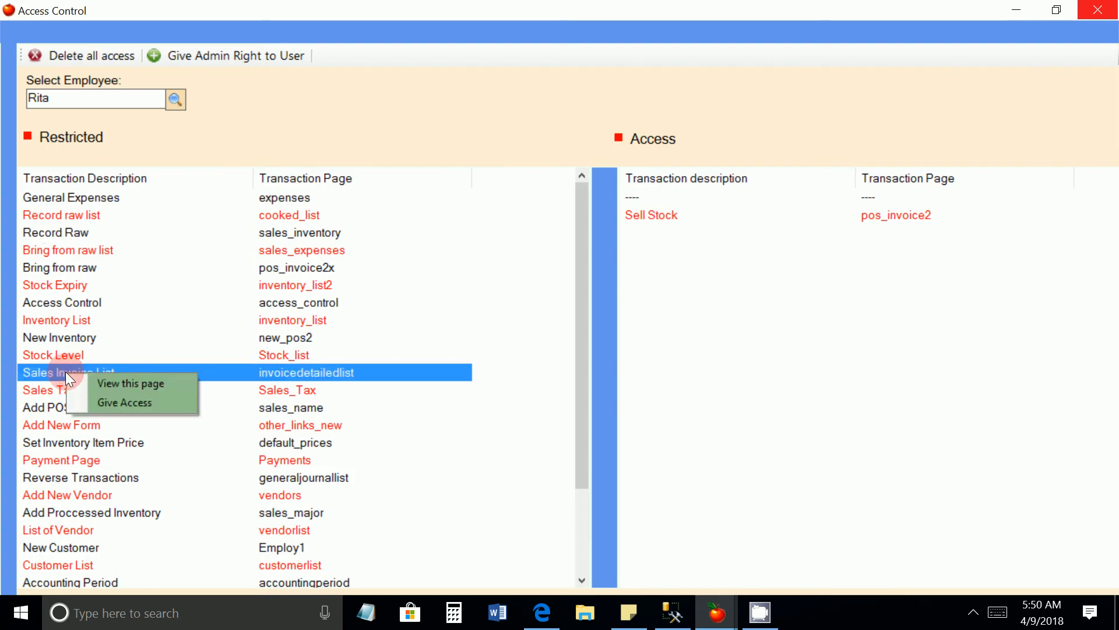
{"action": "left_click", "coordinate": [109, 402]}
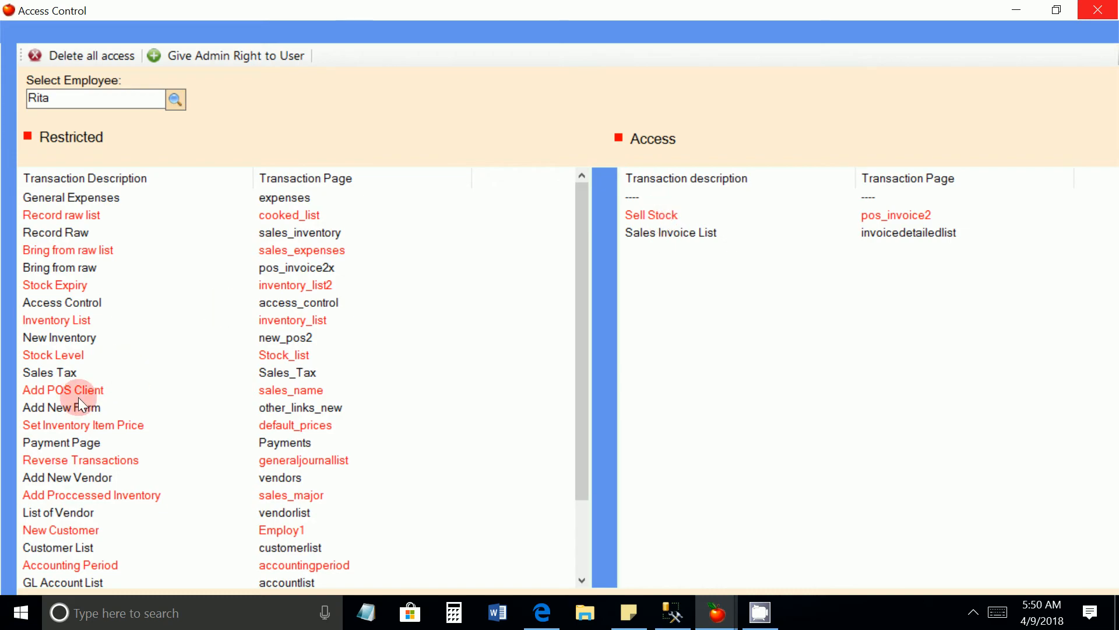
{"action": "right_click", "coordinate": [71, 341]}
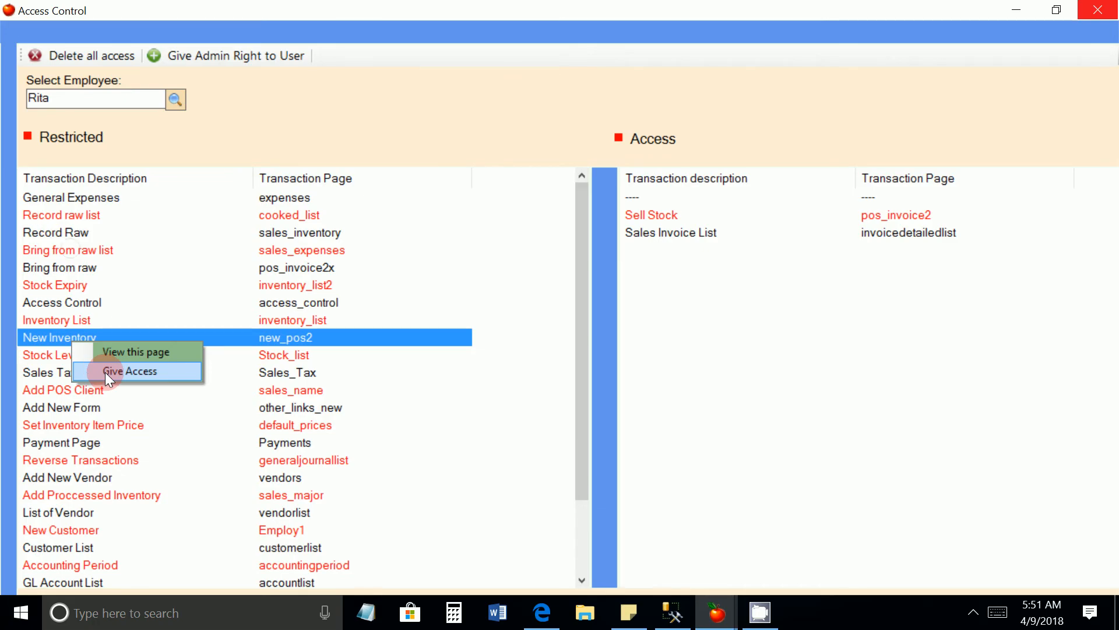
{"action": "left_click", "coordinate": [105, 371]}
{"action": "right_click", "coordinate": [57, 321]}
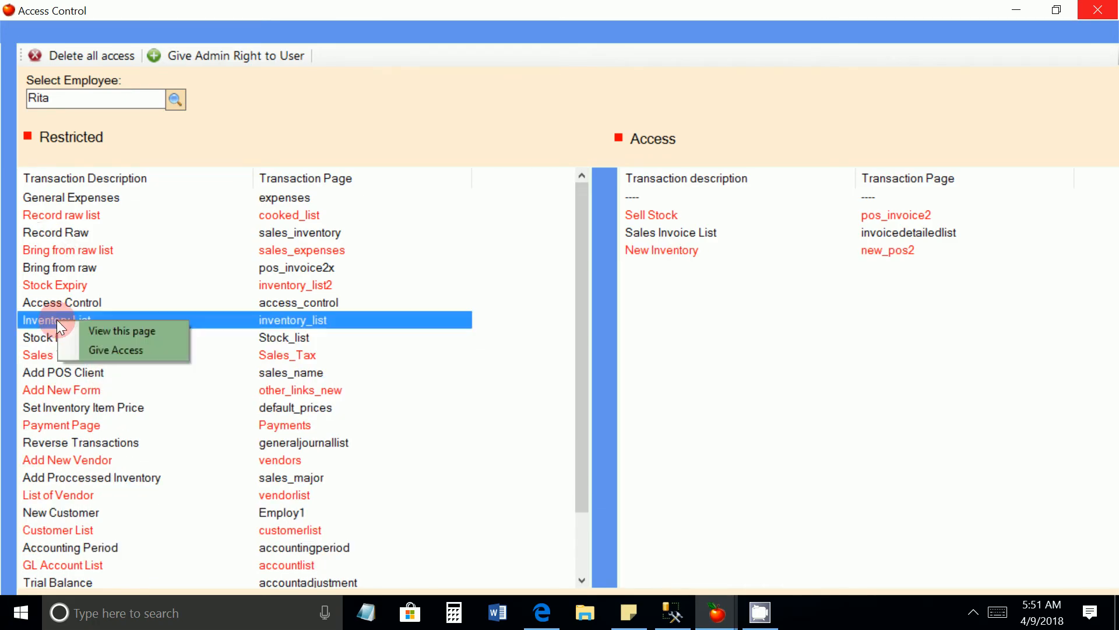
{"action": "left_click", "coordinate": [111, 344]}
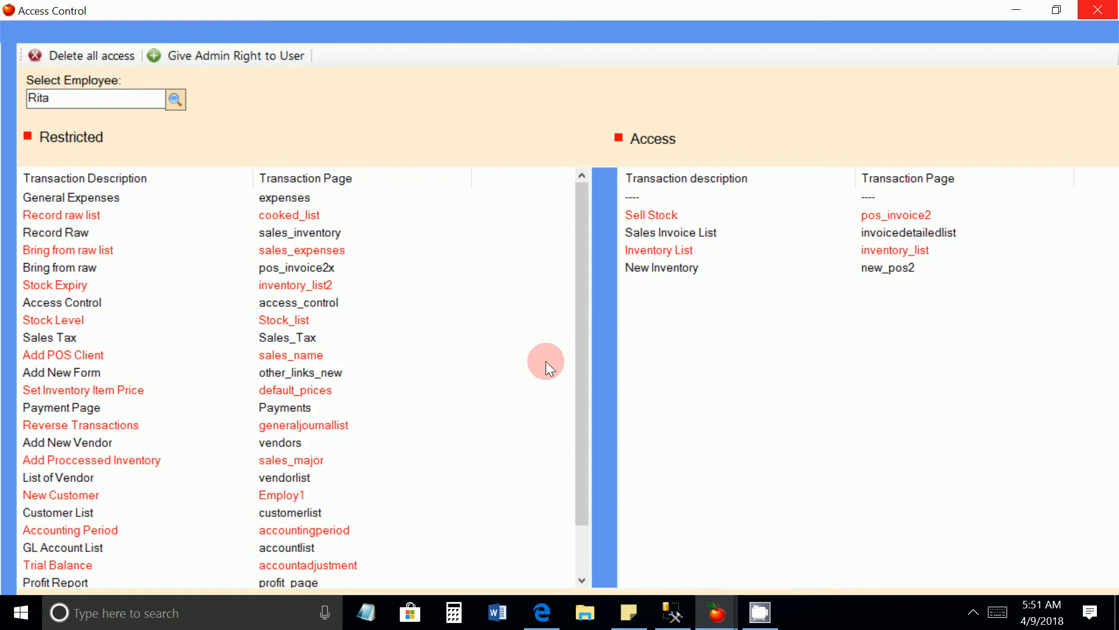
Review the pages granted to the new user and the pages that are still restricted
{"action": "left_click", "coordinate": [663, 216]}
{"action": "left_click", "coordinate": [661, 232]}
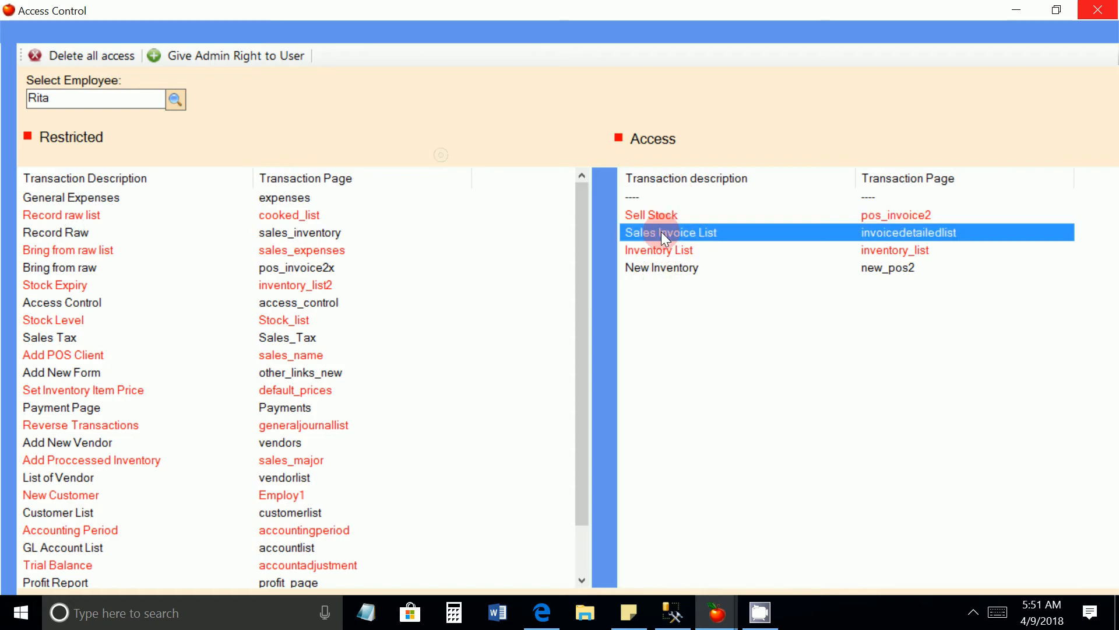
{"action": "left_click", "coordinate": [657, 250]}
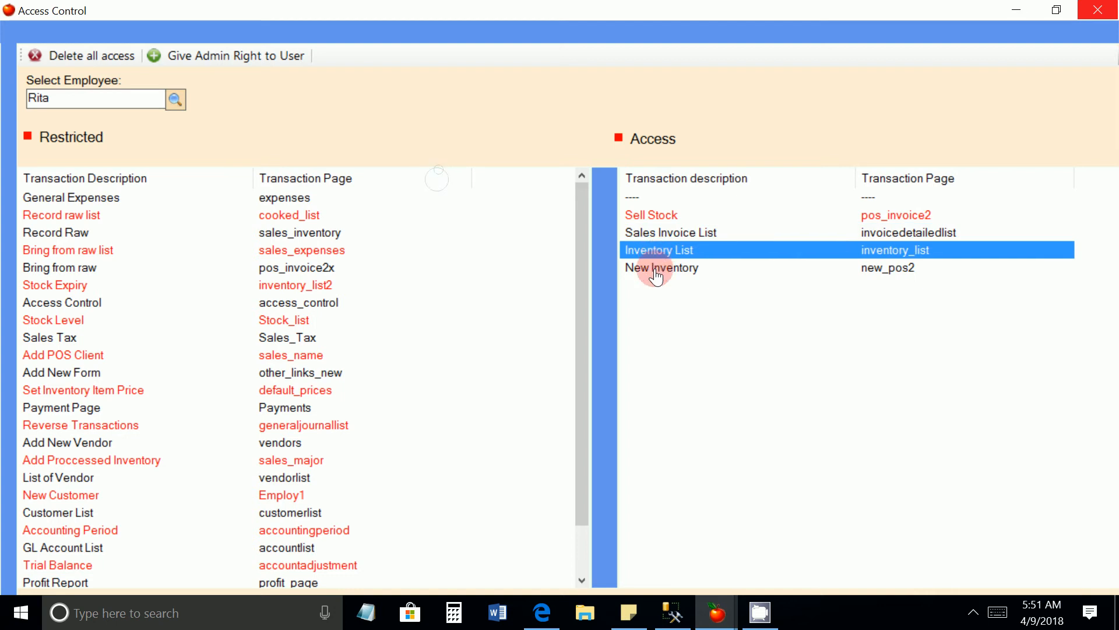
{"action": "left_click", "coordinate": [655, 270]}
{"action": "left_click", "coordinate": [656, 254]}
{"action": "scroll", "coordinate": [82, 510], "scroll_direction": "down", "scroll_amount": 1}
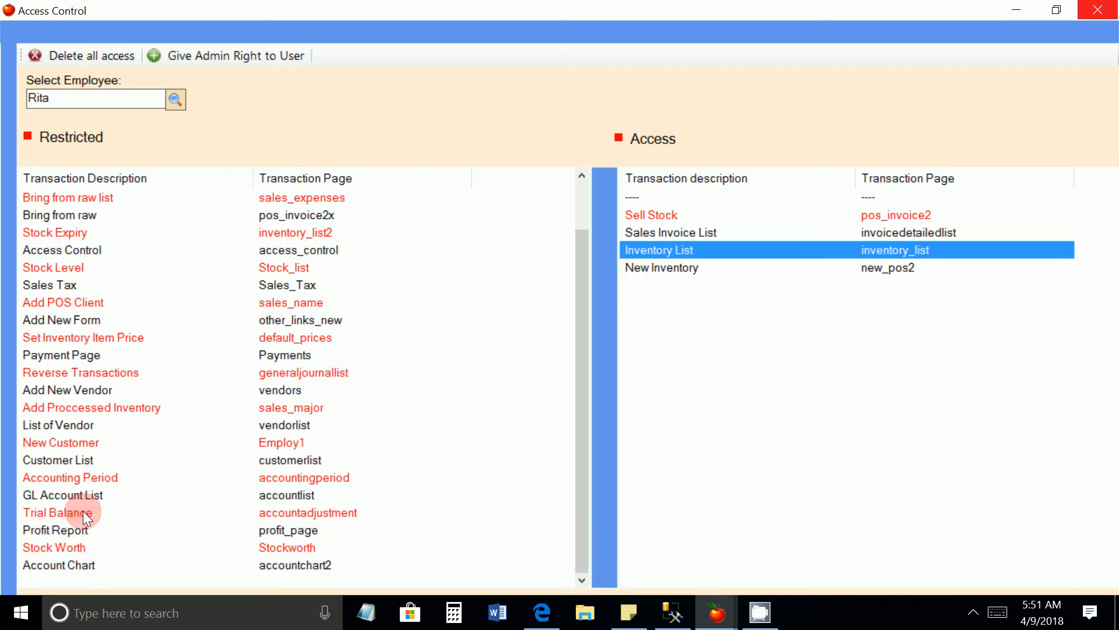
{"action": "scroll", "coordinate": [83, 511], "scroll_direction": "up", "scroll_amount": 1}
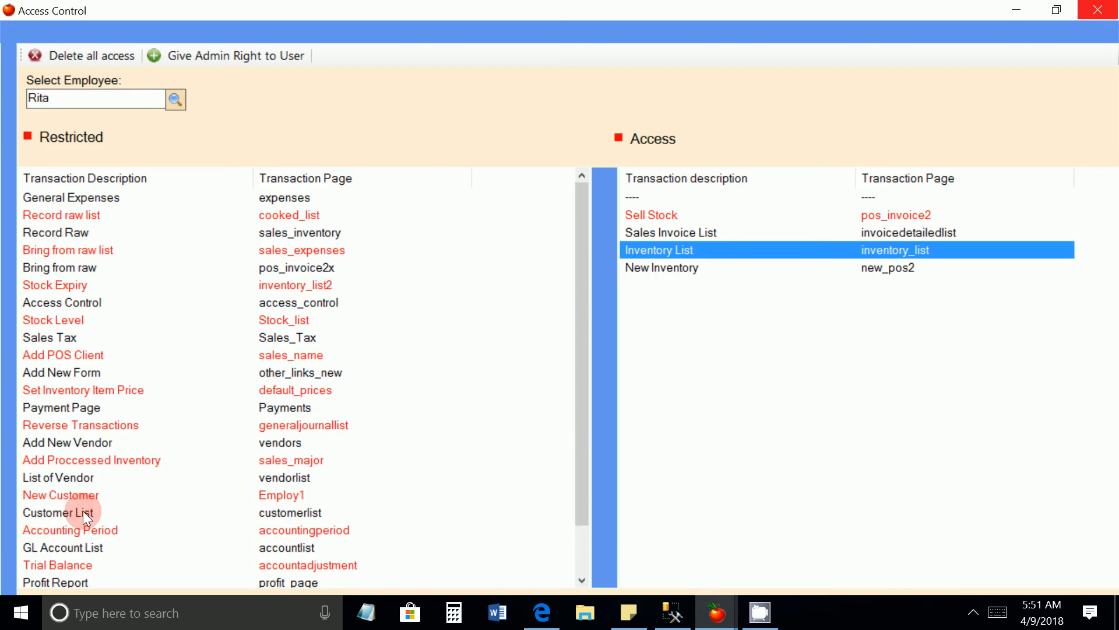
Preview the restricted Stock Level page and give the new user access to it
{"action": "left_click", "coordinate": [75, 319]}
{"action": "right_click", "coordinate": [76, 319]}
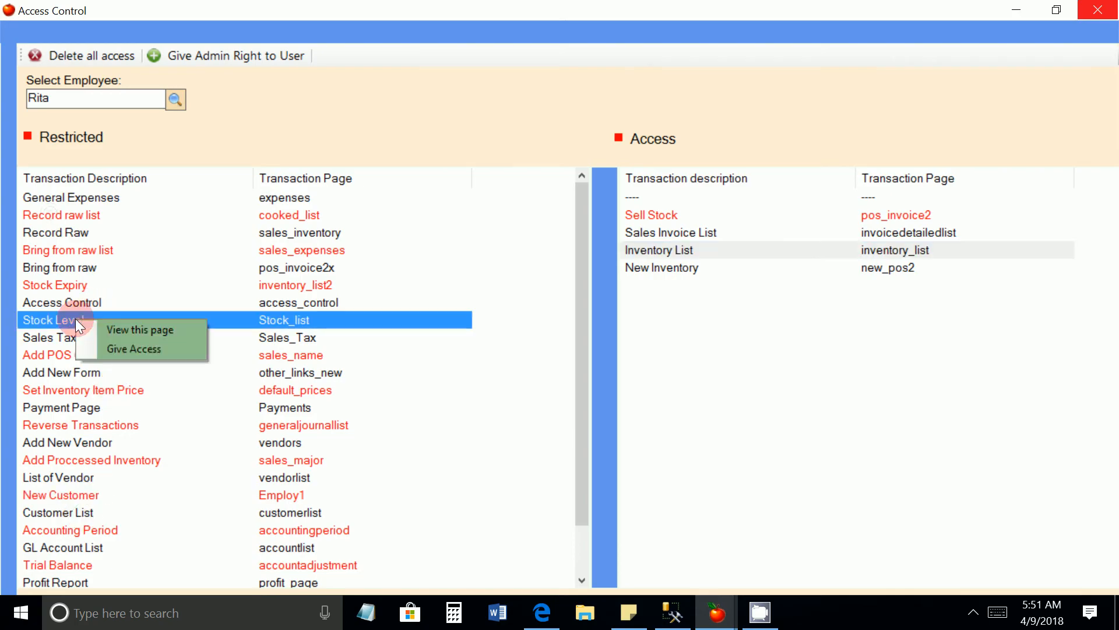
{"action": "left_click", "coordinate": [111, 330]}
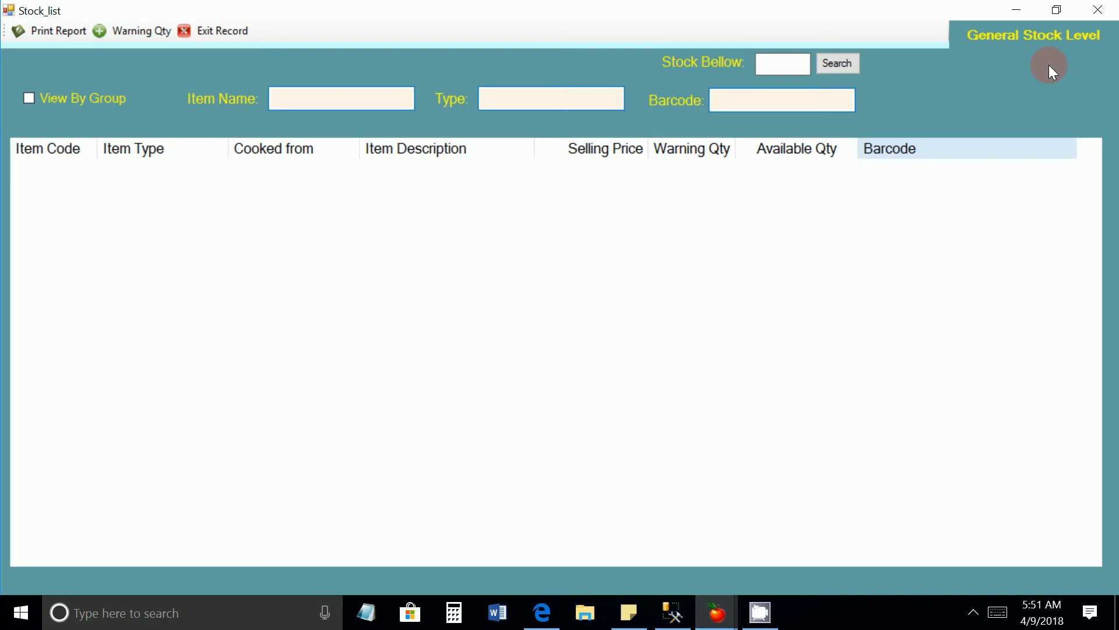
{"action": "left_click", "coordinate": [1094, 11]}
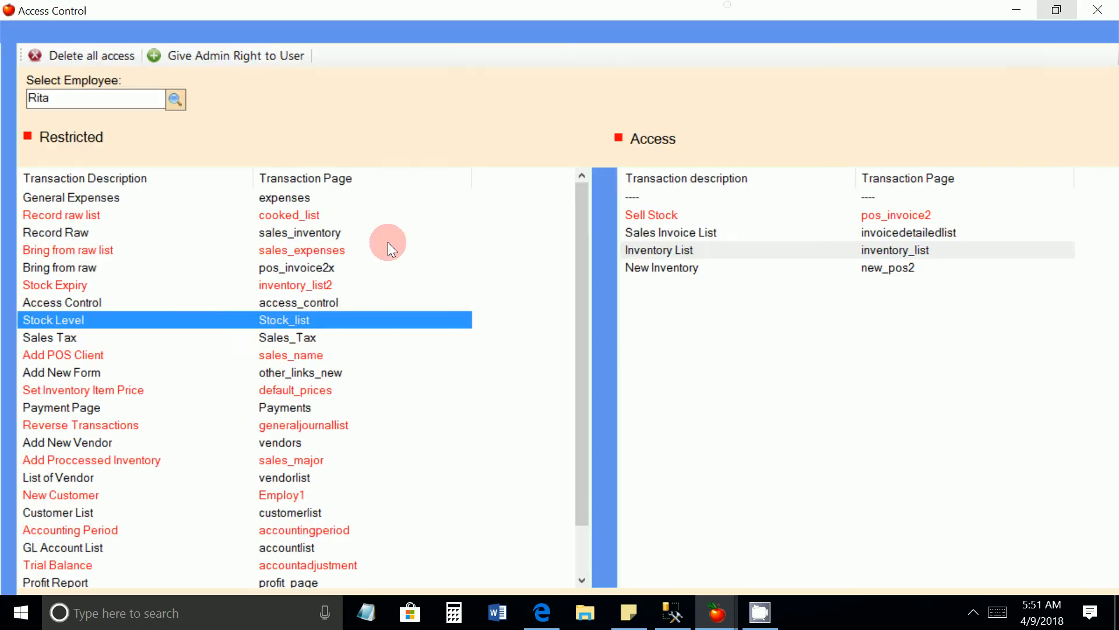
{"action": "right_click", "coordinate": [132, 324]}
{"action": "left_click", "coordinate": [172, 349]}
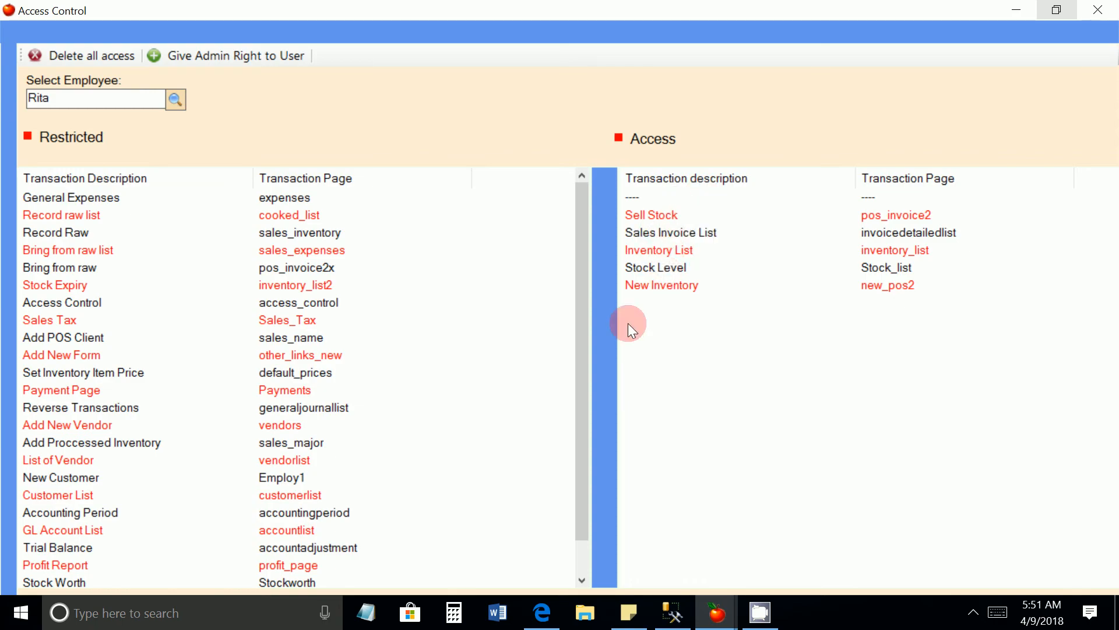
Delete the new user's access to the Inventory List, Stock Level and New Inventory pages
{"action": "right_click", "coordinate": [670, 253]}
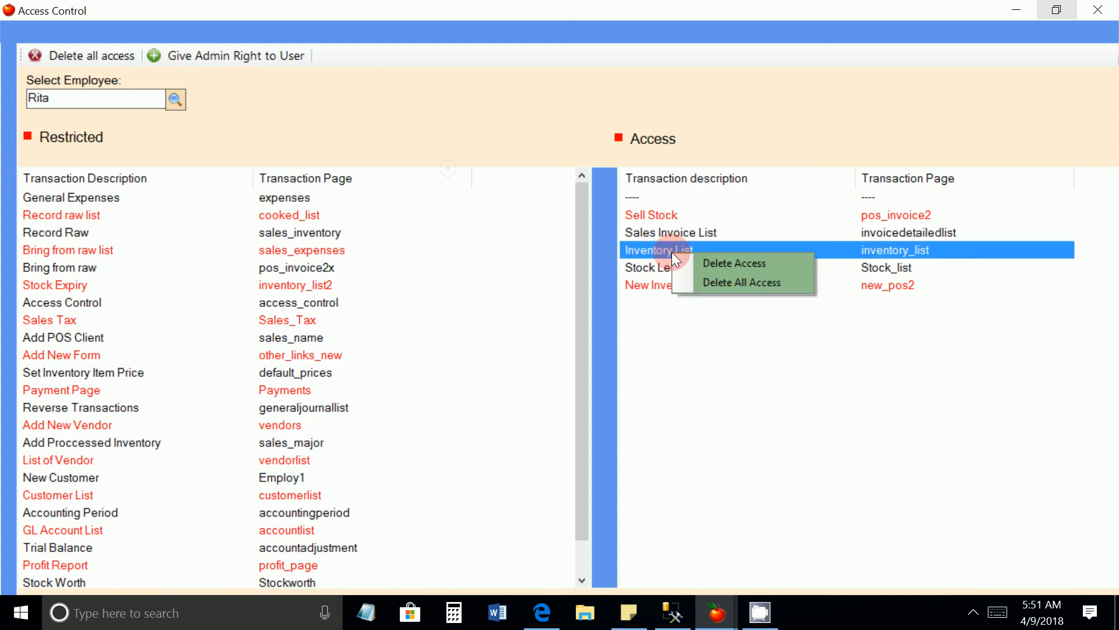
{"action": "left_click", "coordinate": [695, 266]}
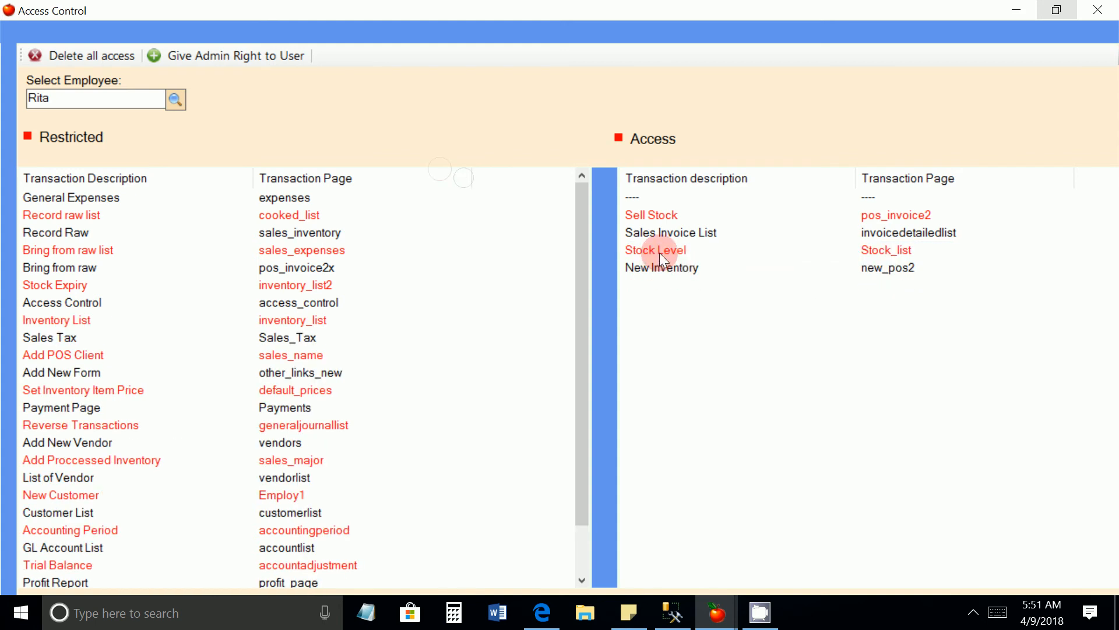
{"action": "right_click", "coordinate": [660, 253]}
{"action": "left_click", "coordinate": [680, 267]}
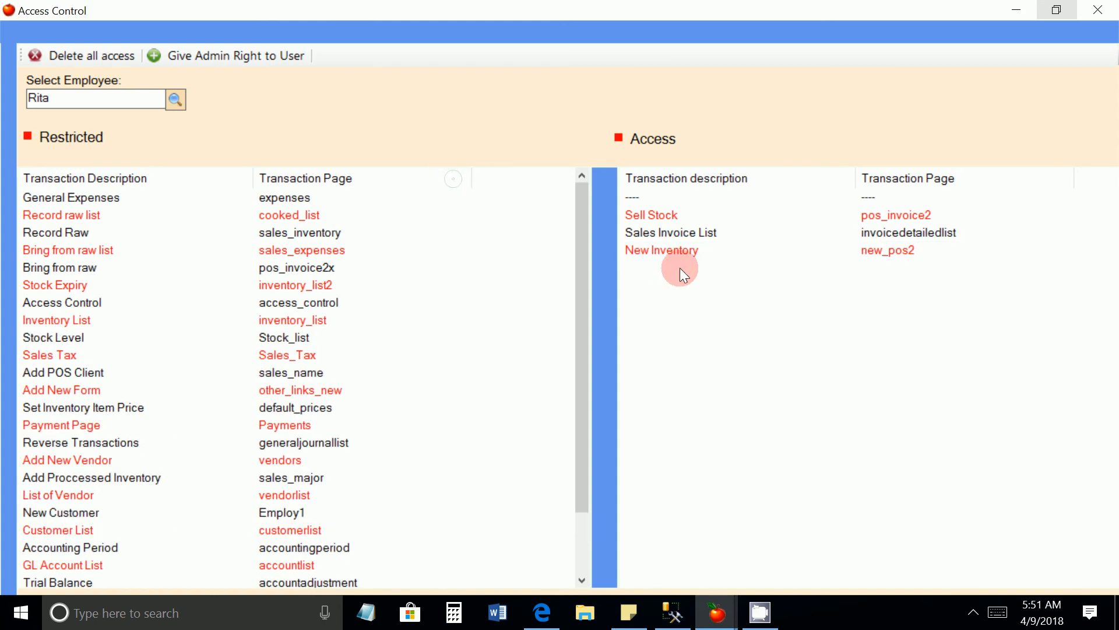
{"action": "right_click", "coordinate": [663, 250]}
{"action": "left_click", "coordinate": [670, 264]}
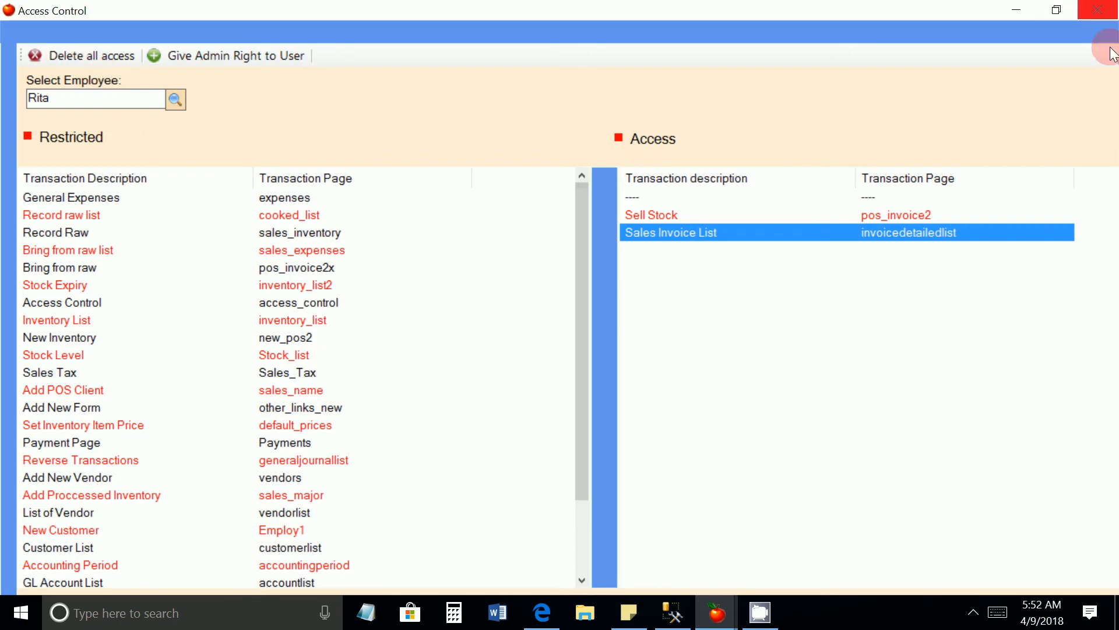
Close the access control and software users windows and switch the session to the new user's account
{"action": "left_click", "coordinate": [1108, 12]}
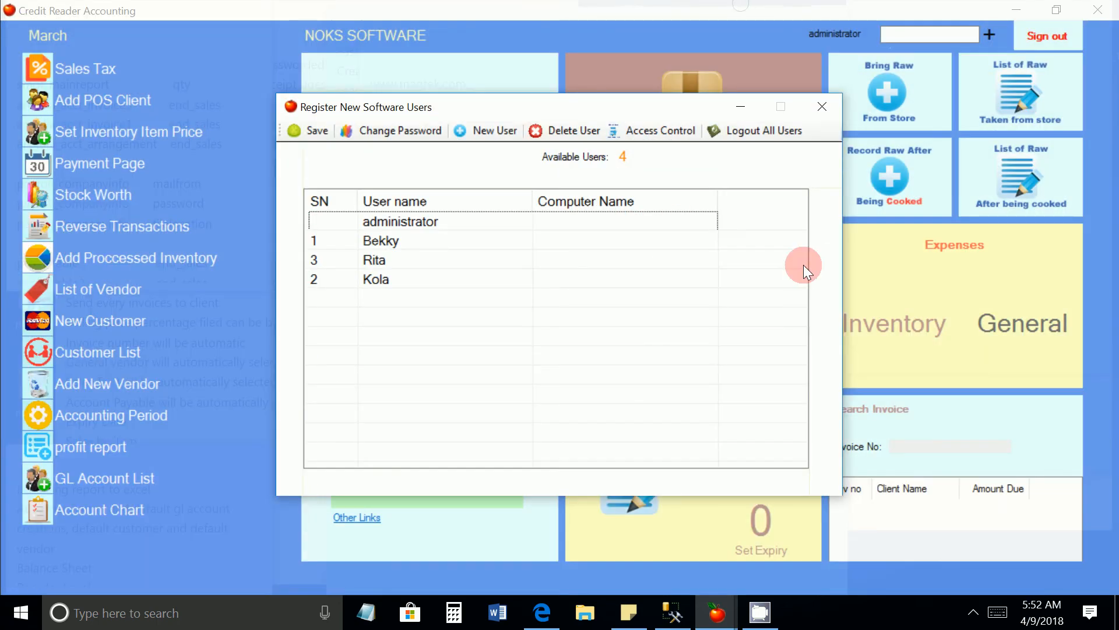
{"action": "left_click", "coordinate": [823, 105]}
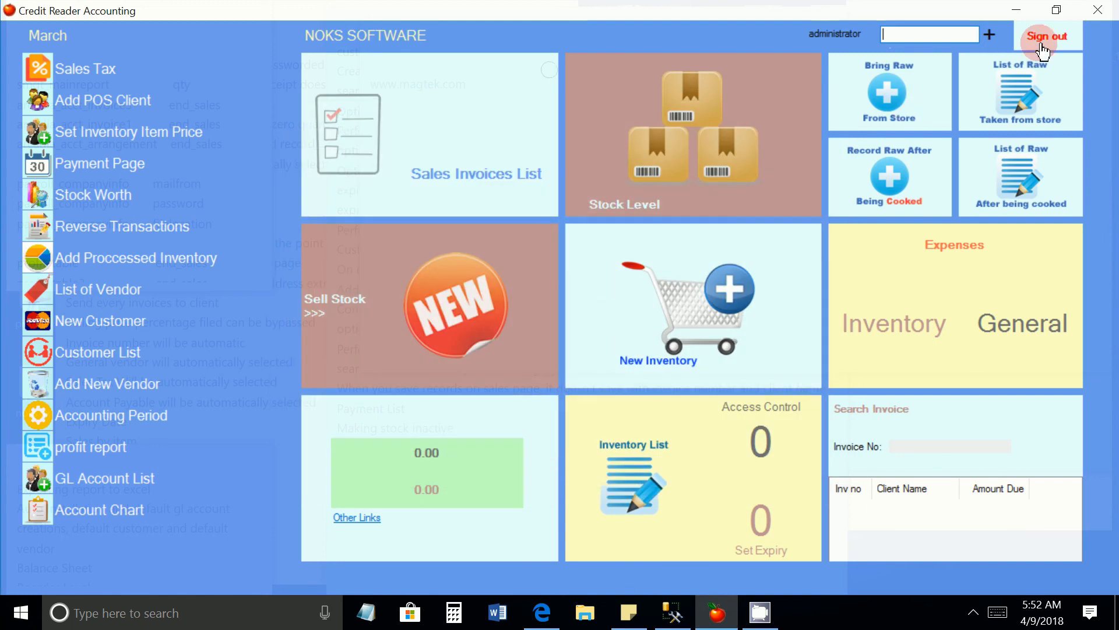
{"action": "left_click", "coordinate": [992, 35]}
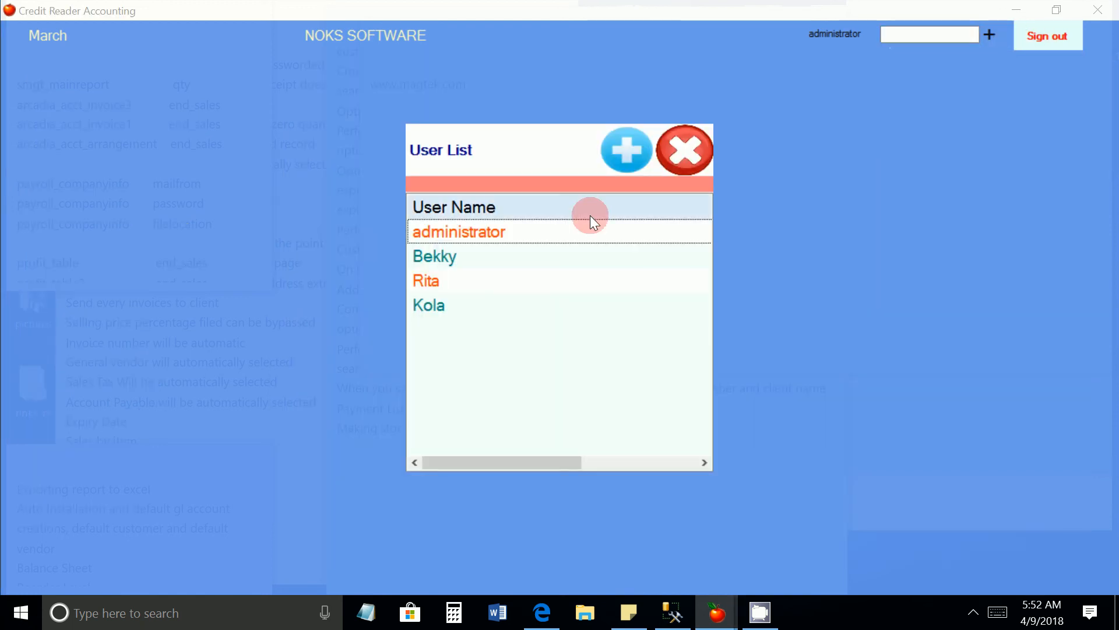
{"action": "double_click", "coordinate": [427, 279]}
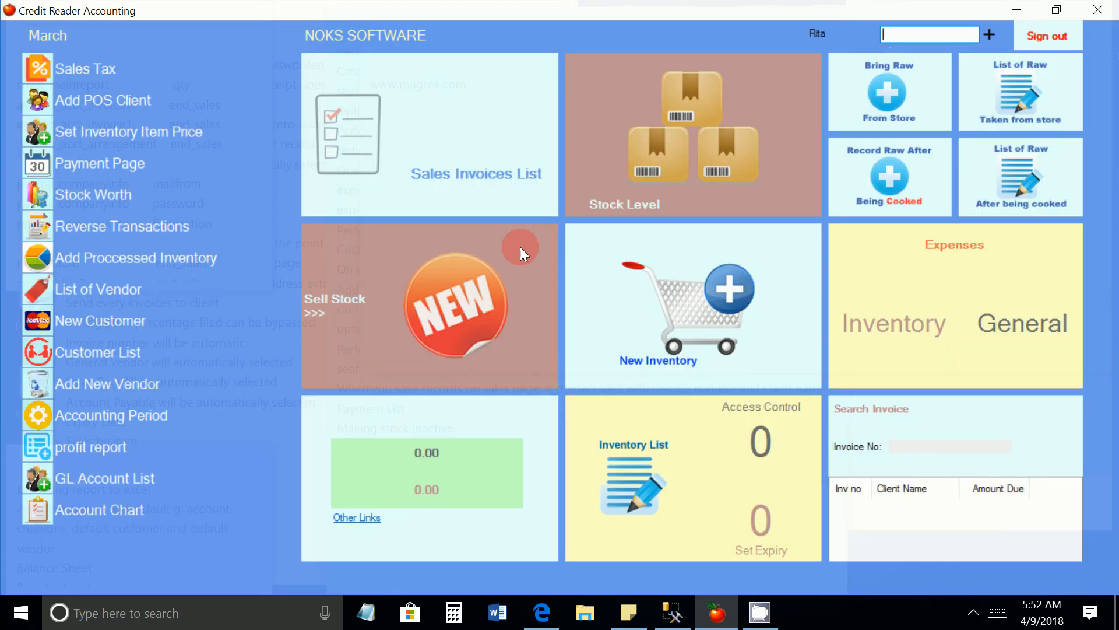
Test the new user's access by opening the Sell Stock, Sales Invoices List and New Inventory pages
{"action": "left_click", "coordinate": [482, 285]}
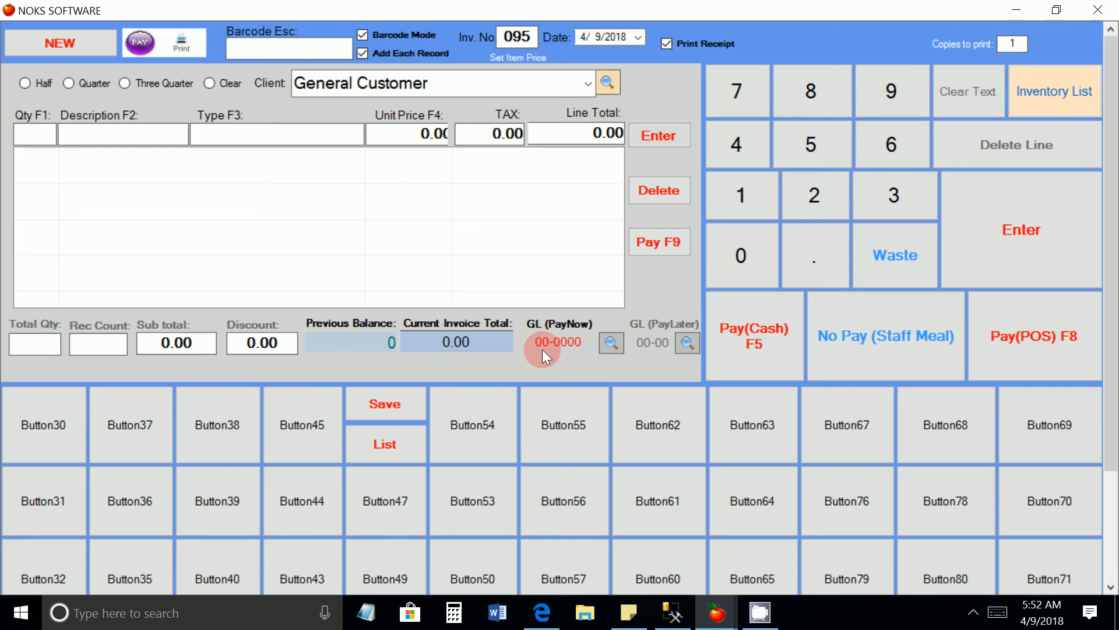
{"action": "left_click", "coordinate": [1098, 10]}
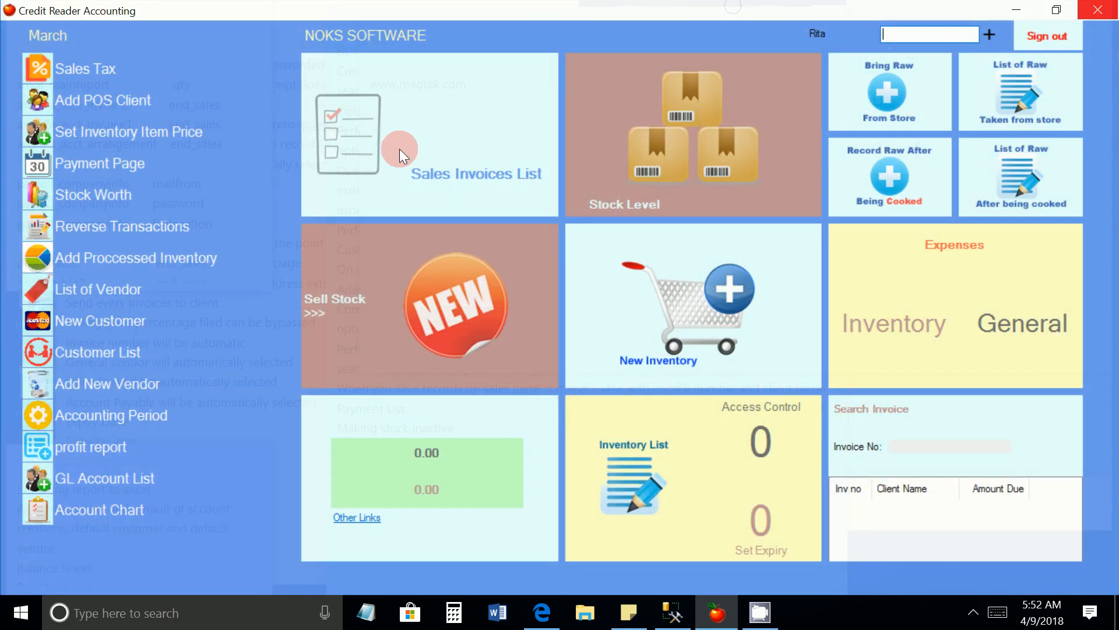
{"action": "left_click", "coordinate": [400, 149]}
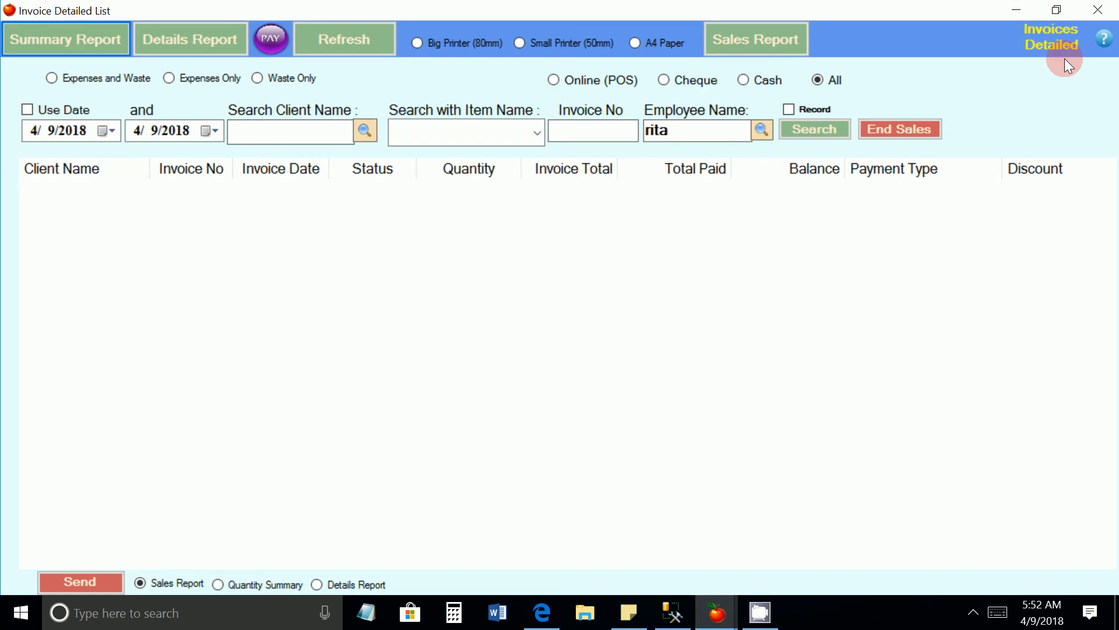
{"action": "left_click", "coordinate": [1098, 11]}
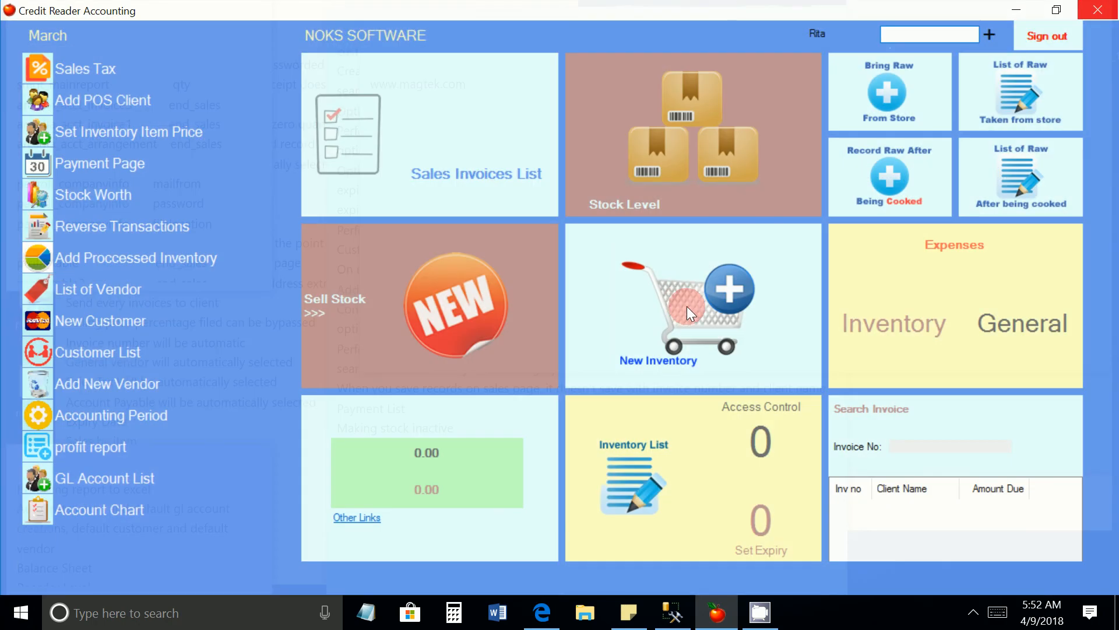
{"action": "left_click", "coordinate": [686, 306]}
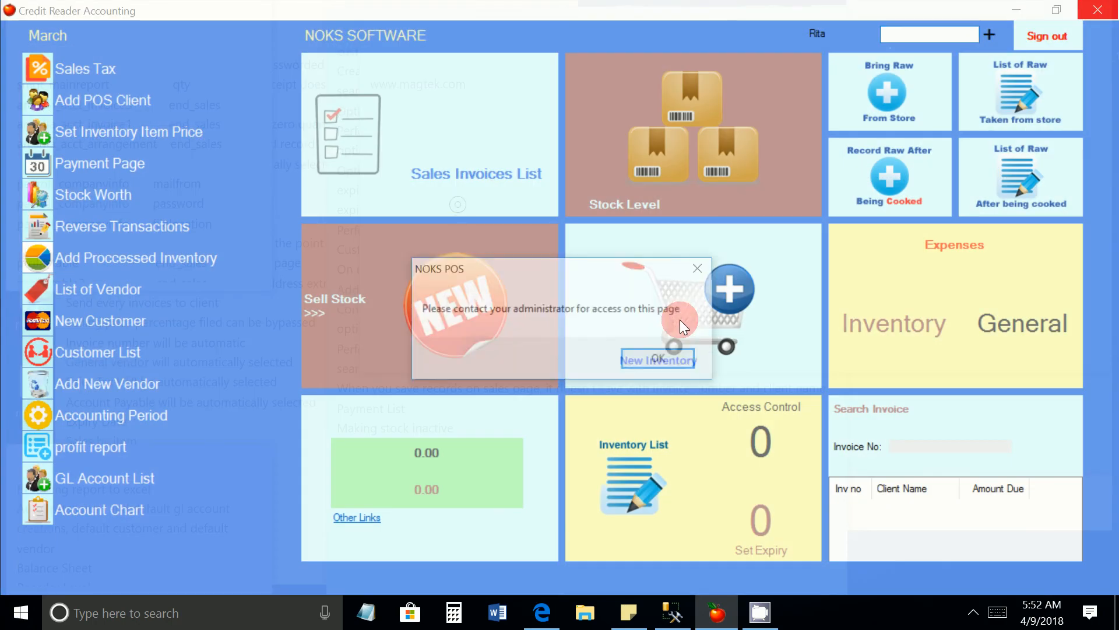
{"action": "left_click", "coordinate": [642, 359]}
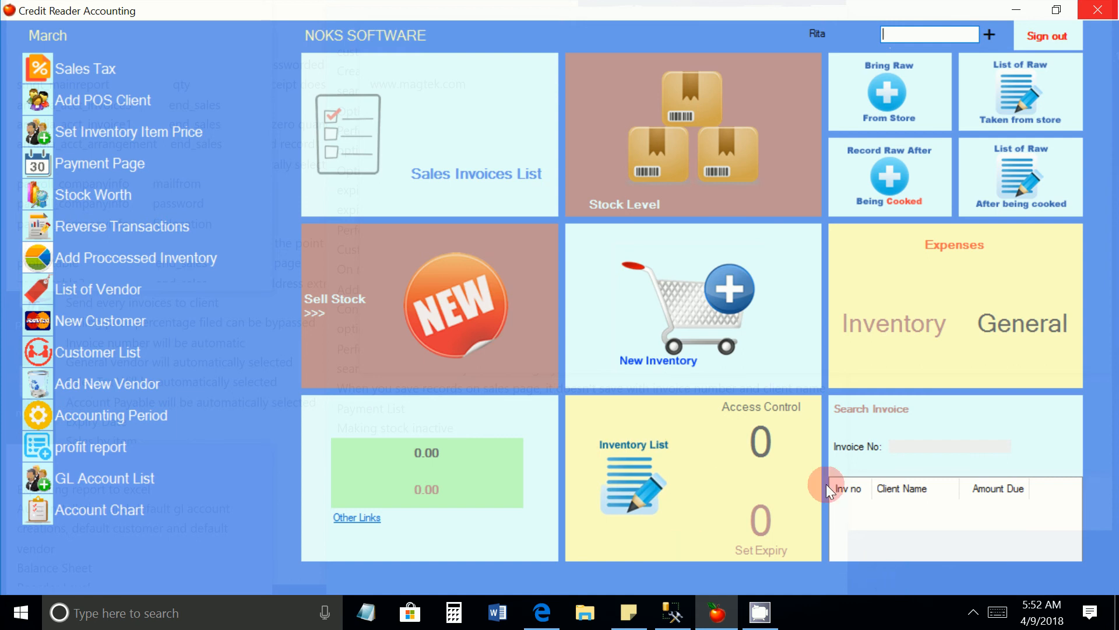
Test the new user's access by opening the Access Control page from the software users window, and dismiss the notice
{"action": "left_click", "coordinate": [759, 438]}
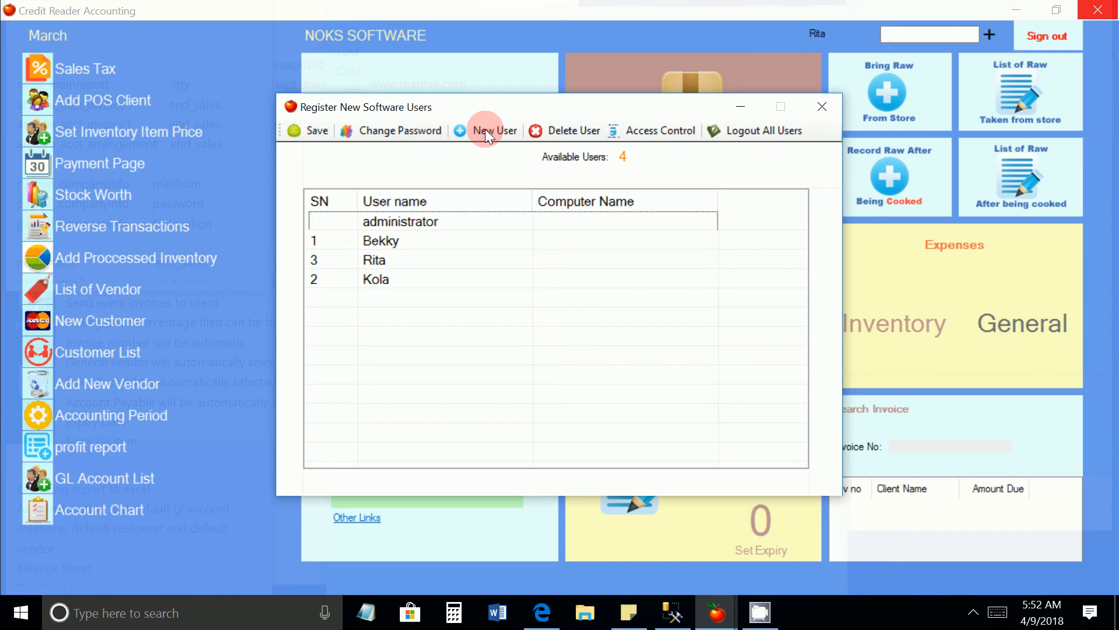
{"action": "left_click", "coordinate": [659, 131]}
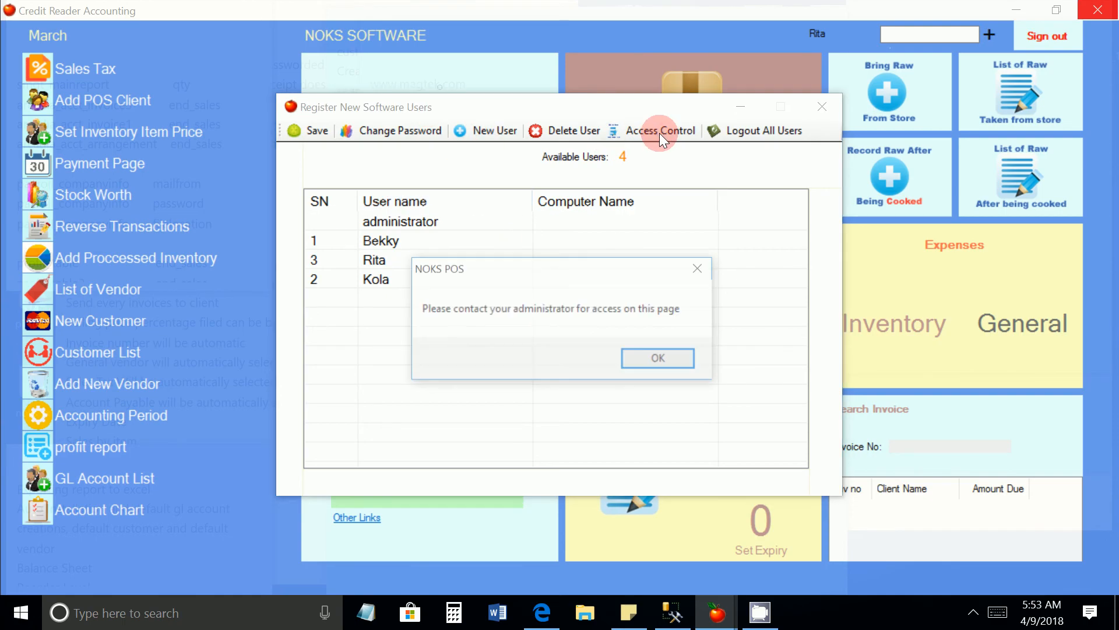
{"action": "left_click", "coordinate": [657, 358]}
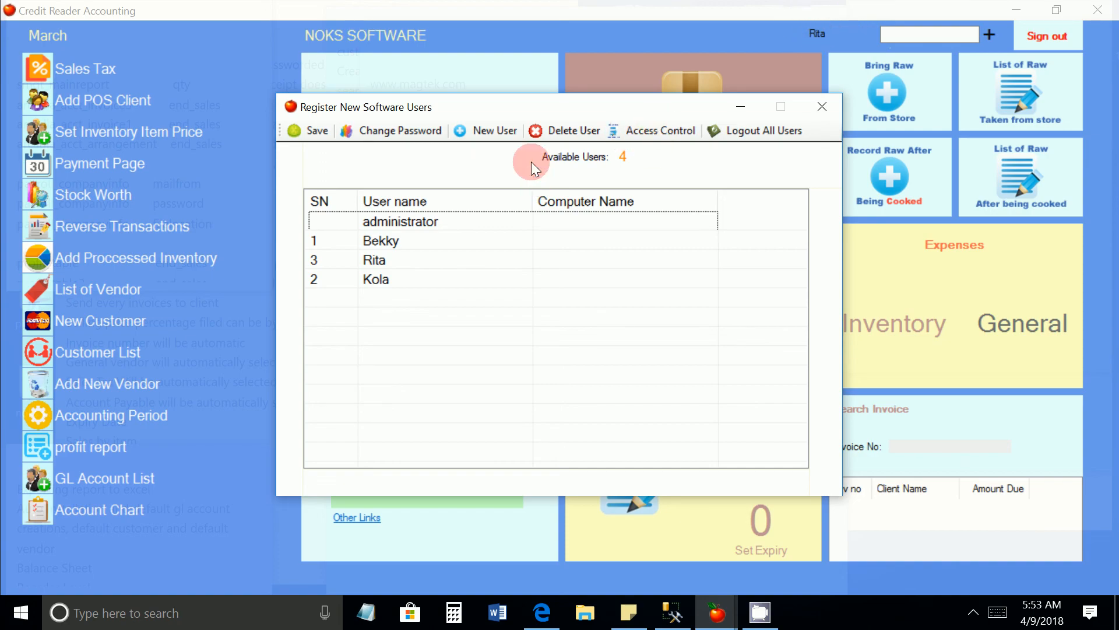
Preview the password change form with the new user selected, and close it without entering any passwords
{"action": "left_click", "coordinate": [398, 131]}
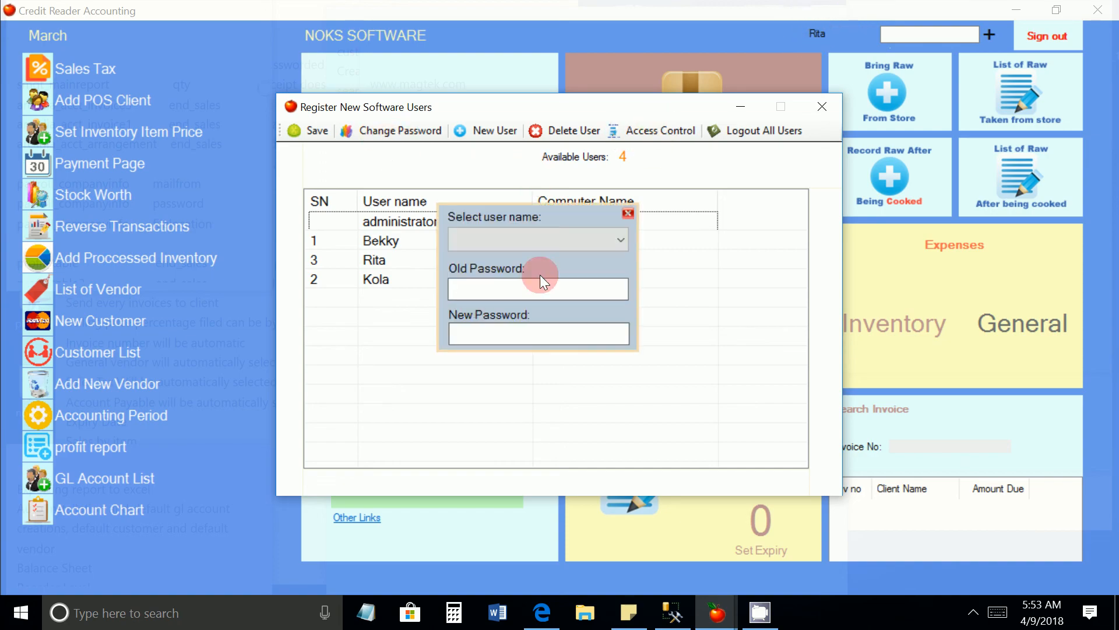
{"action": "left_click", "coordinate": [554, 240]}
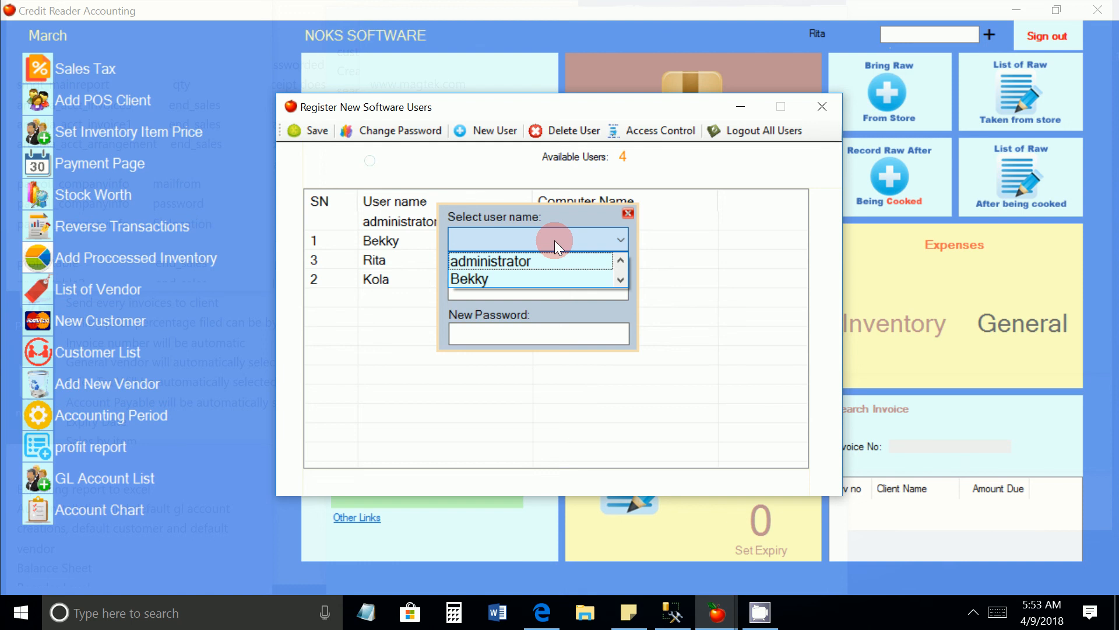
{"action": "left_click", "coordinate": [619, 277]}
{"action": "left_click", "coordinate": [619, 278]}
{"action": "left_click", "coordinate": [512, 261]}
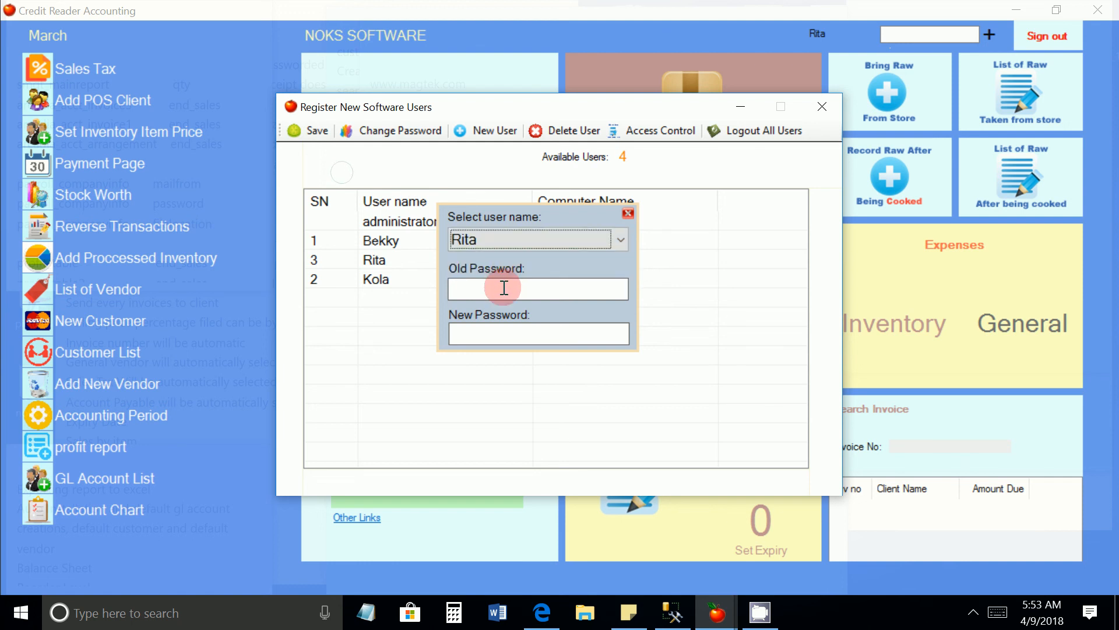
{"action": "left_click", "coordinate": [501, 289]}
{"action": "left_click", "coordinate": [491, 334]}
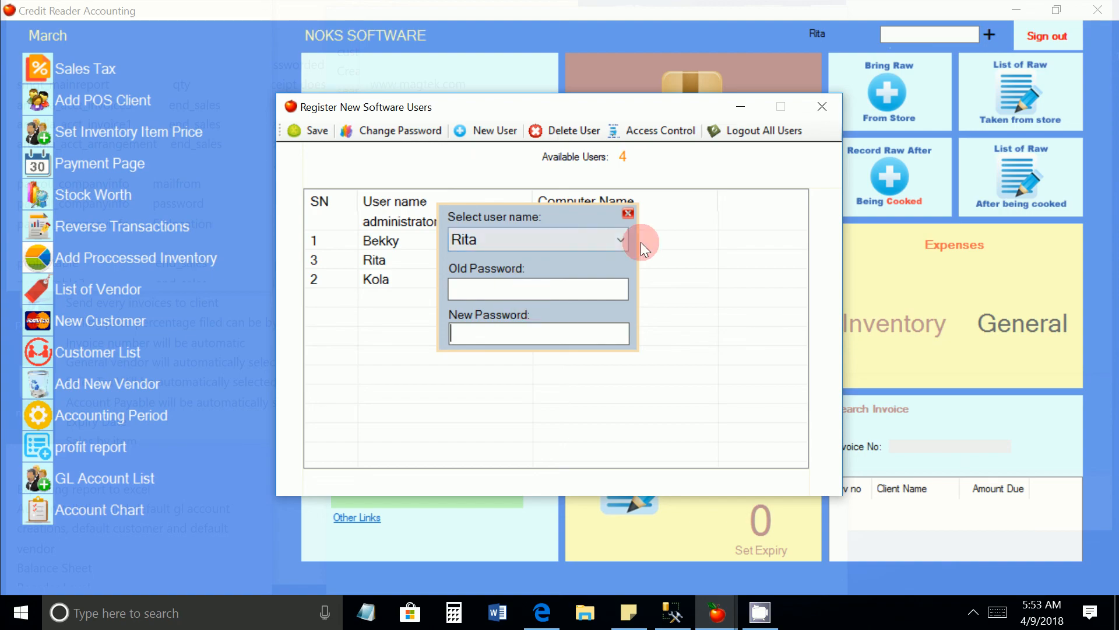
{"action": "left_click", "coordinate": [627, 214]}
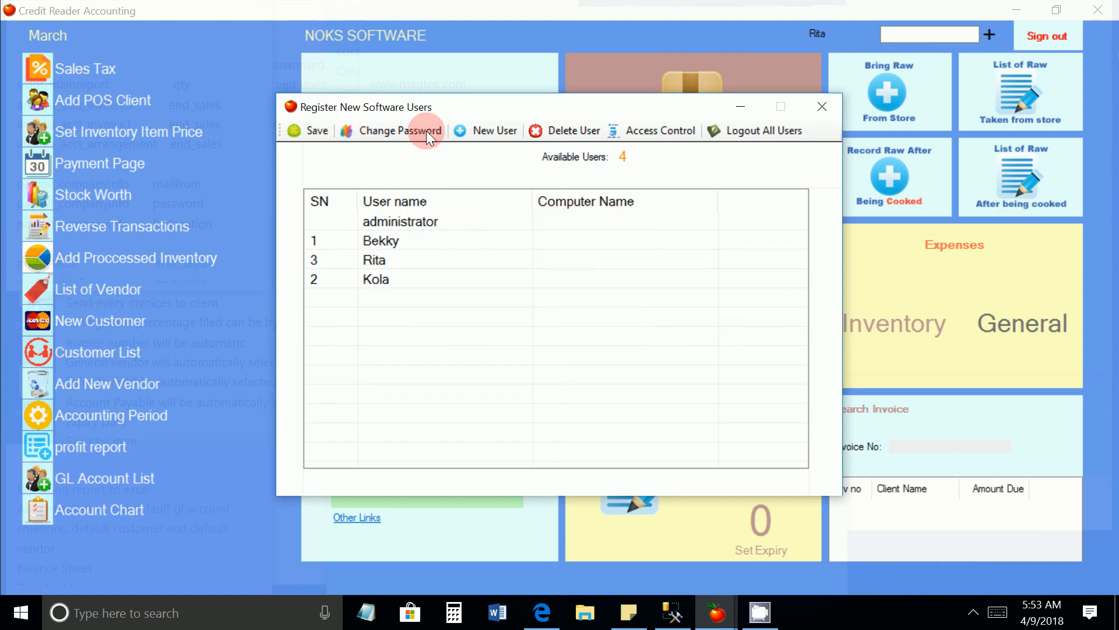
Select the new user in the list, log out all users globally, and close the software users window
{"action": "left_click", "coordinate": [406, 257]}
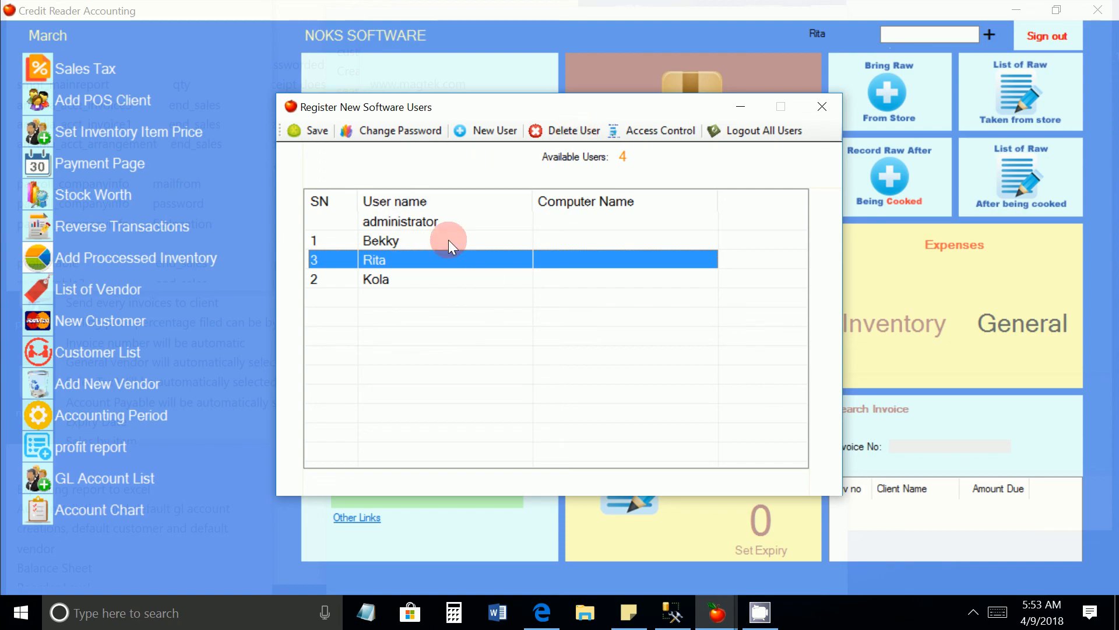
{"action": "left_click", "coordinate": [759, 131]}
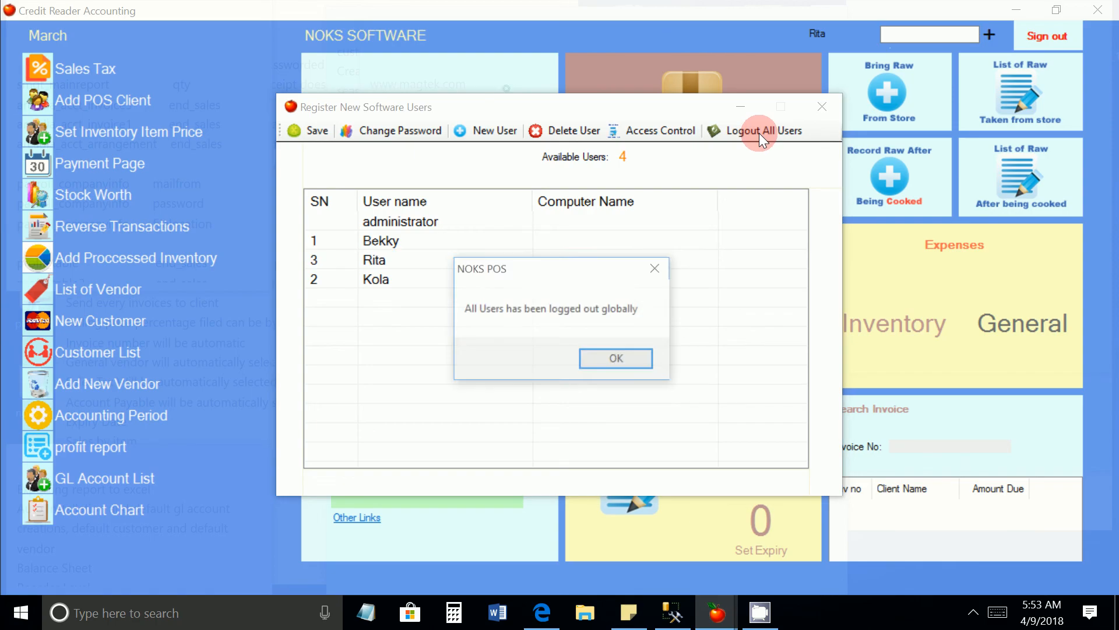
{"action": "left_click", "coordinate": [621, 360]}
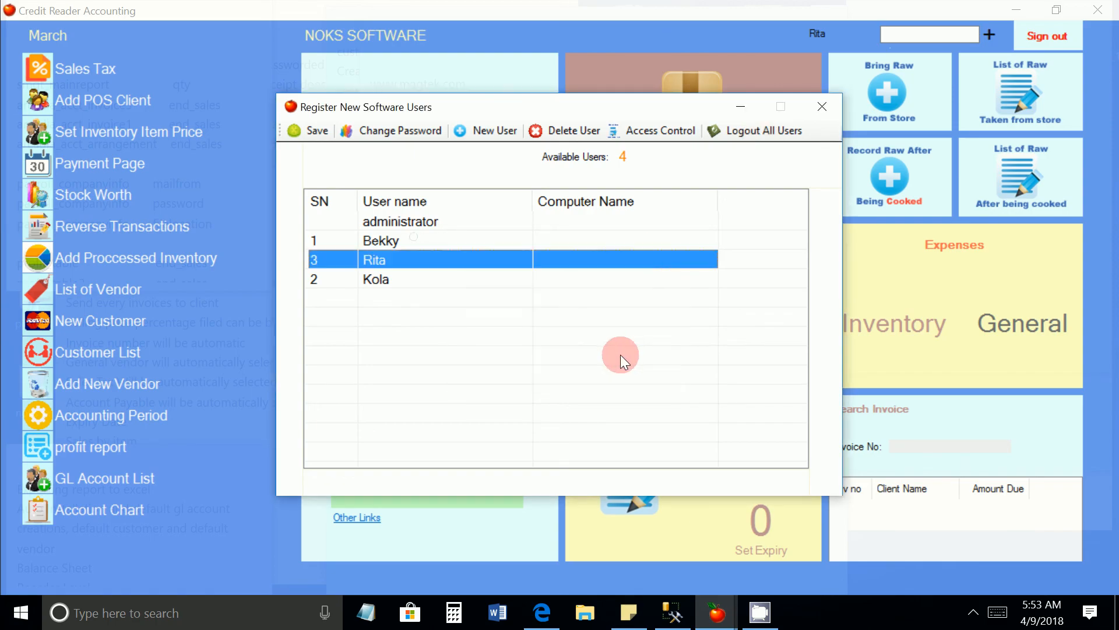
{"action": "left_click", "coordinate": [764, 132]}
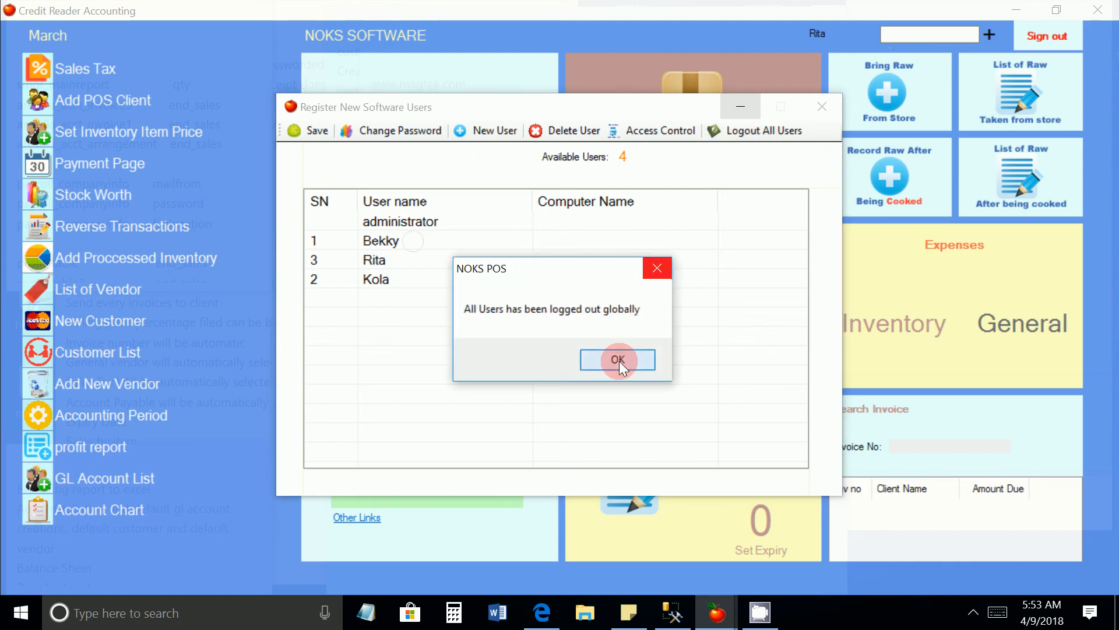
{"action": "left_click", "coordinate": [618, 360]}
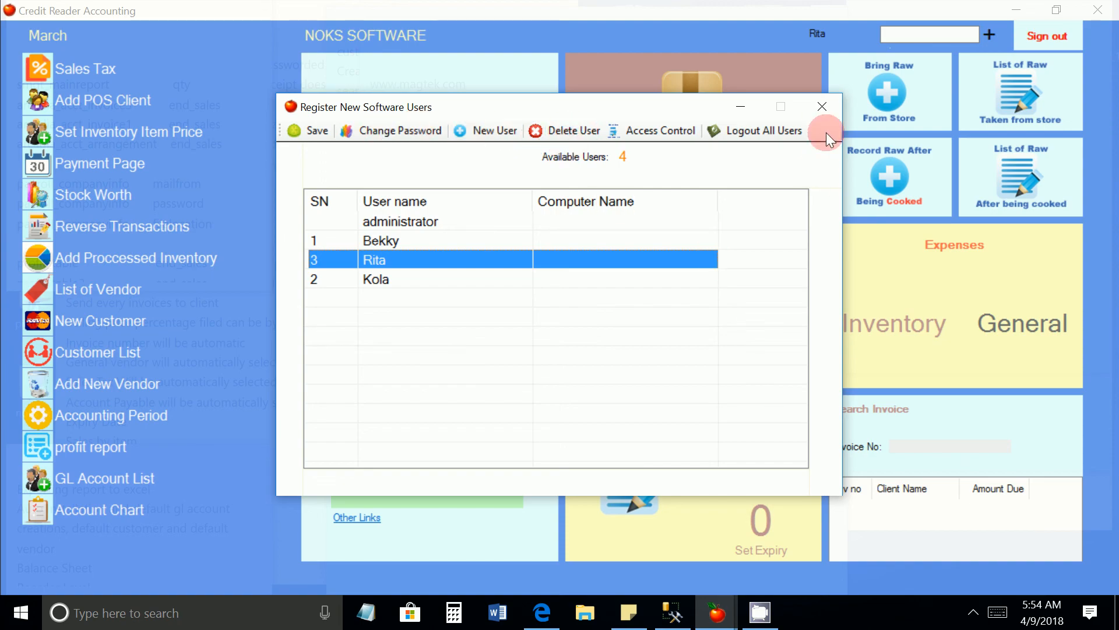
{"action": "left_click", "coordinate": [829, 106]}
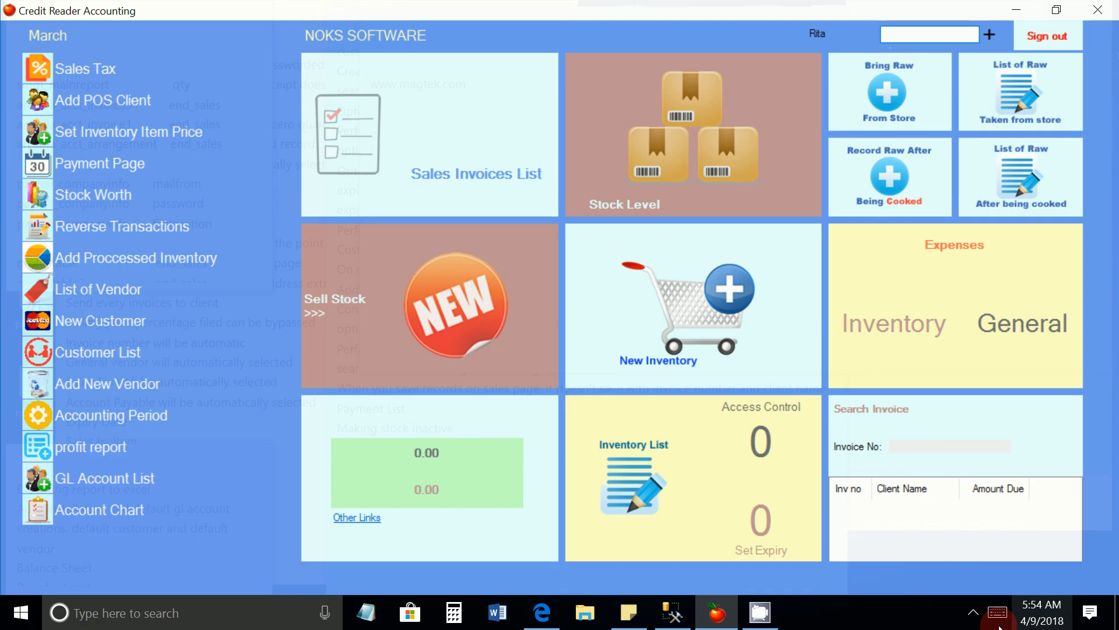
{"action": "left_click", "coordinate": [972, 611]}
{"action": "left_click", "coordinate": [953, 544]}
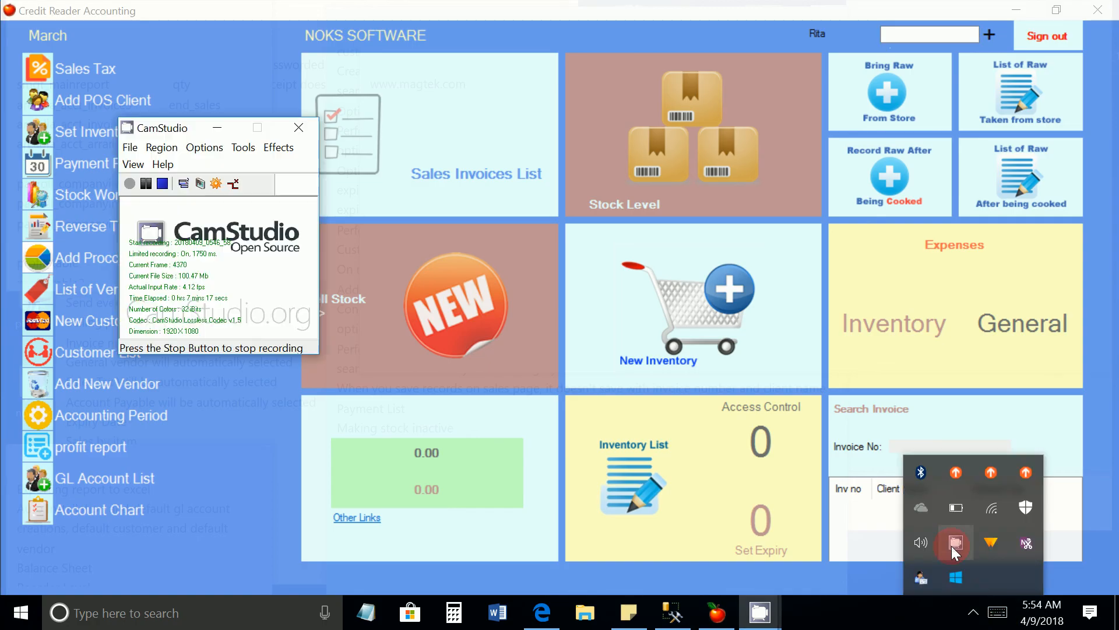